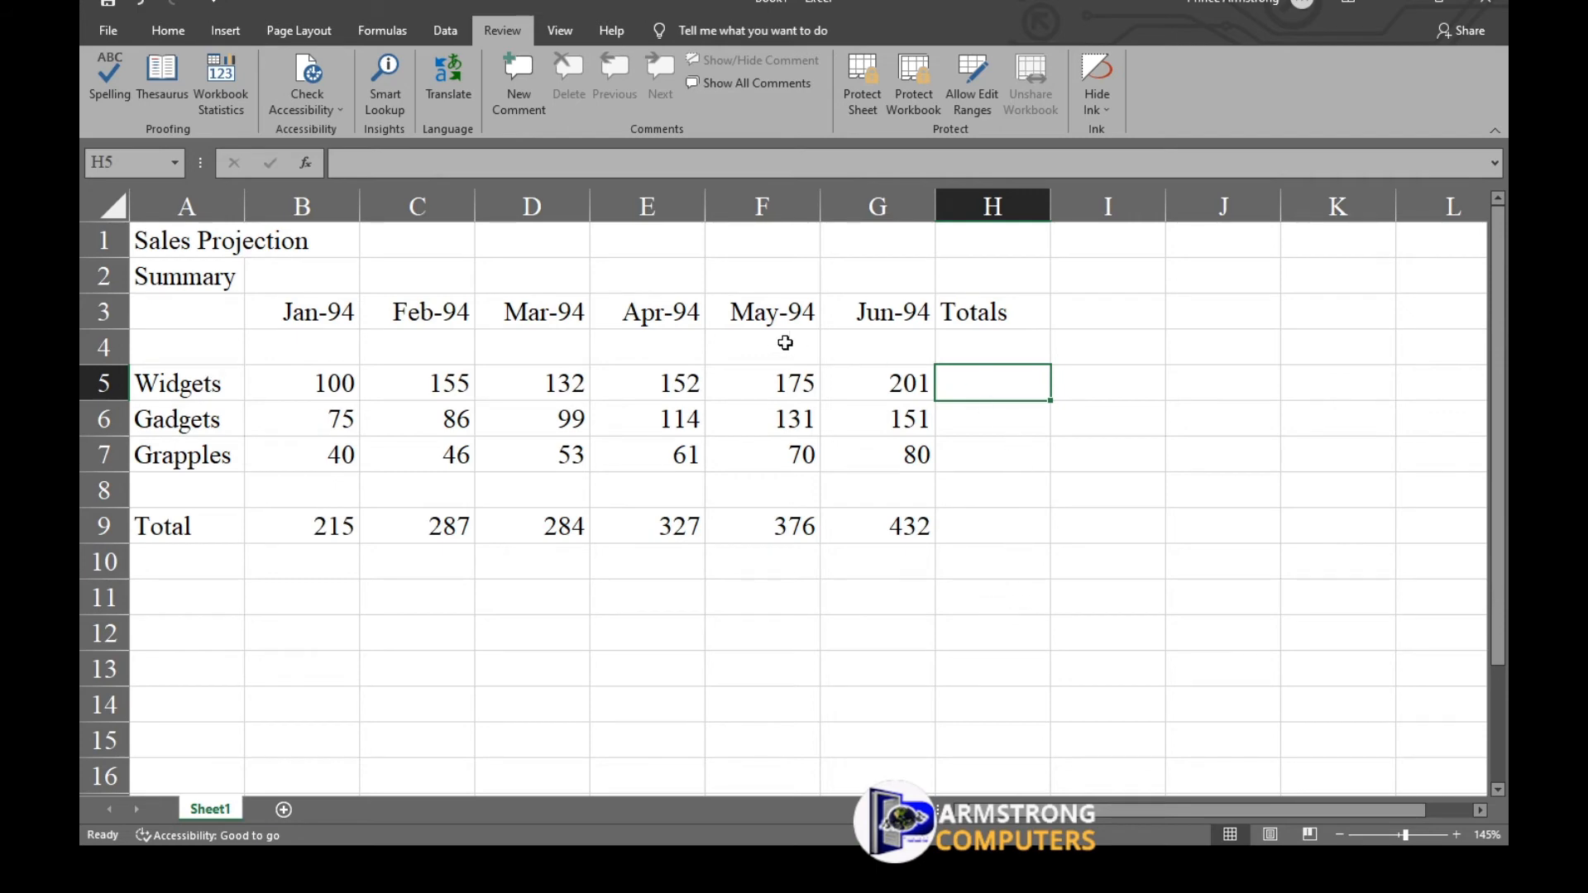
# Step: Use AutoSum to total the Widgets row B5:G5 in H5 and the Gadgets row B6:G6 in H6
pyautogui.click(159, 32)
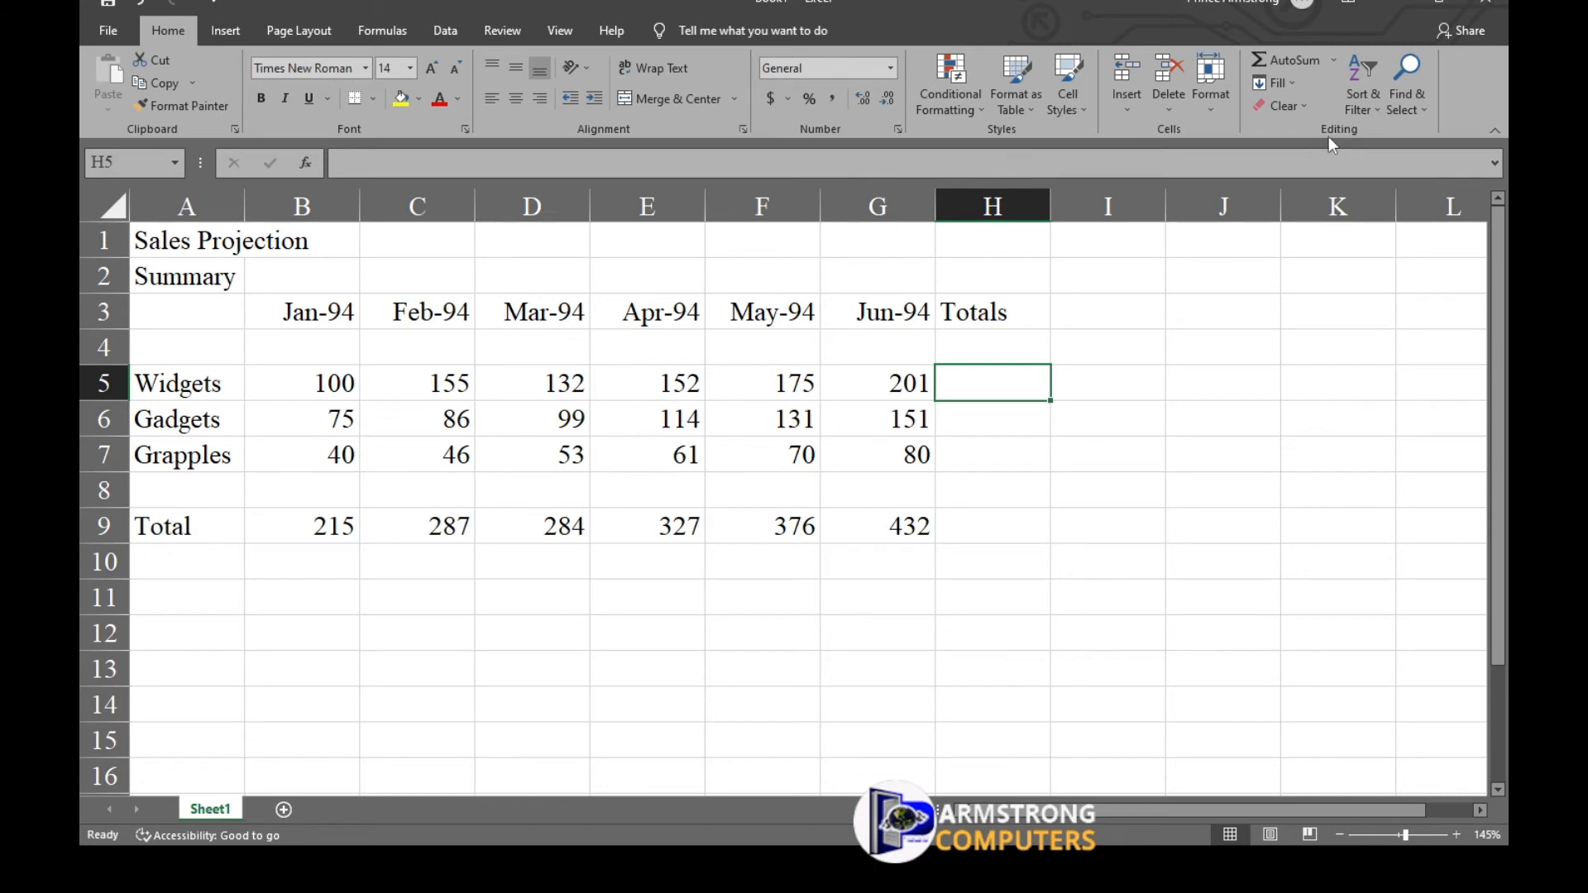
pyautogui.click(1283, 58)
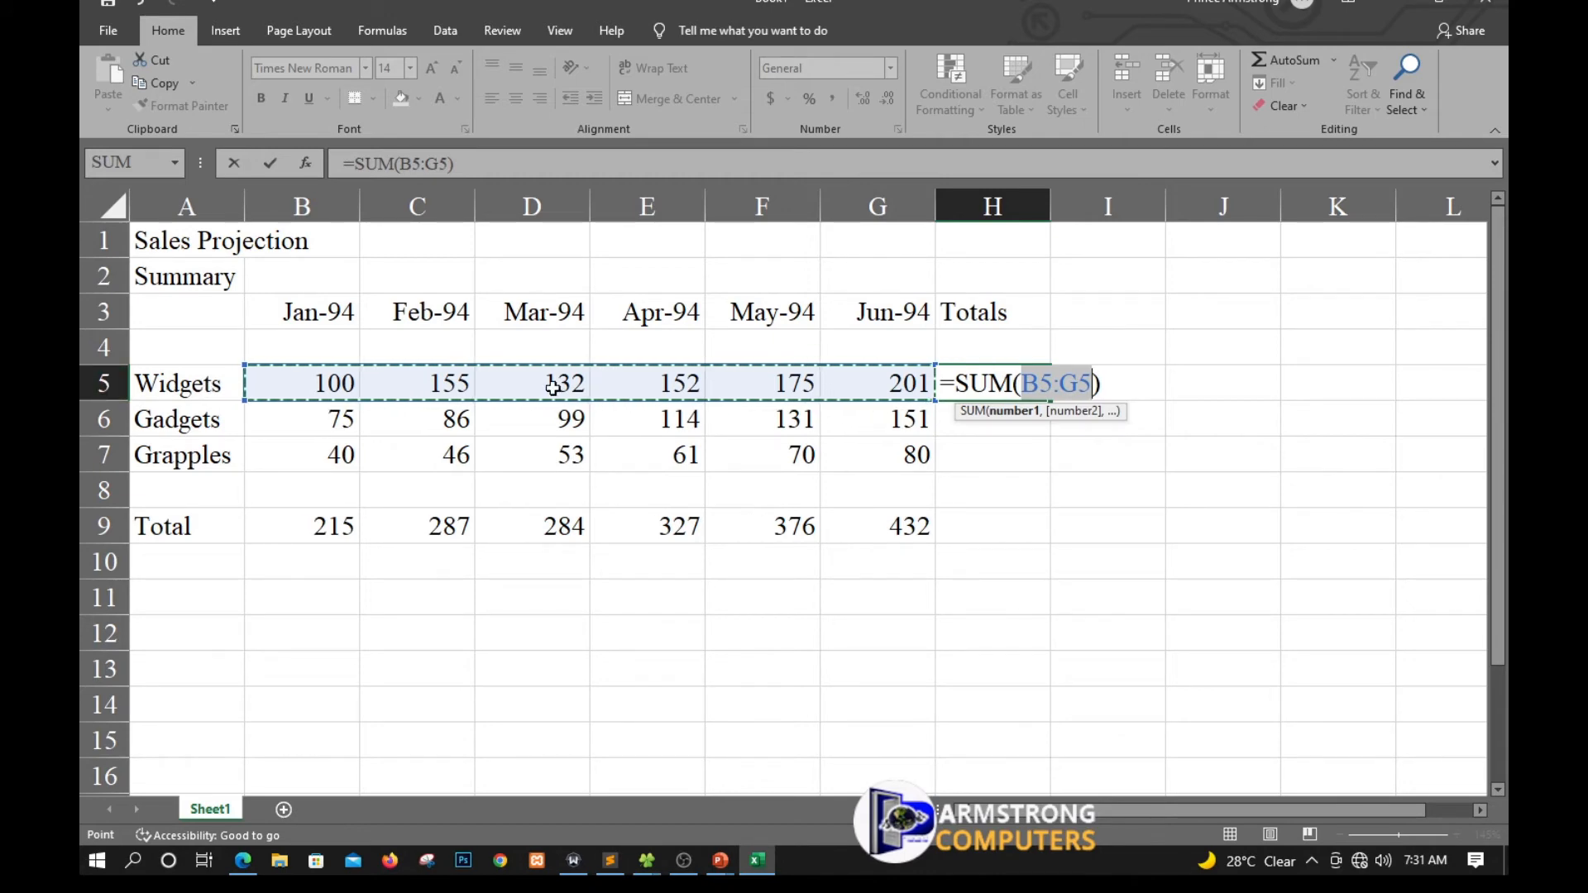
pyautogui.press('Return')
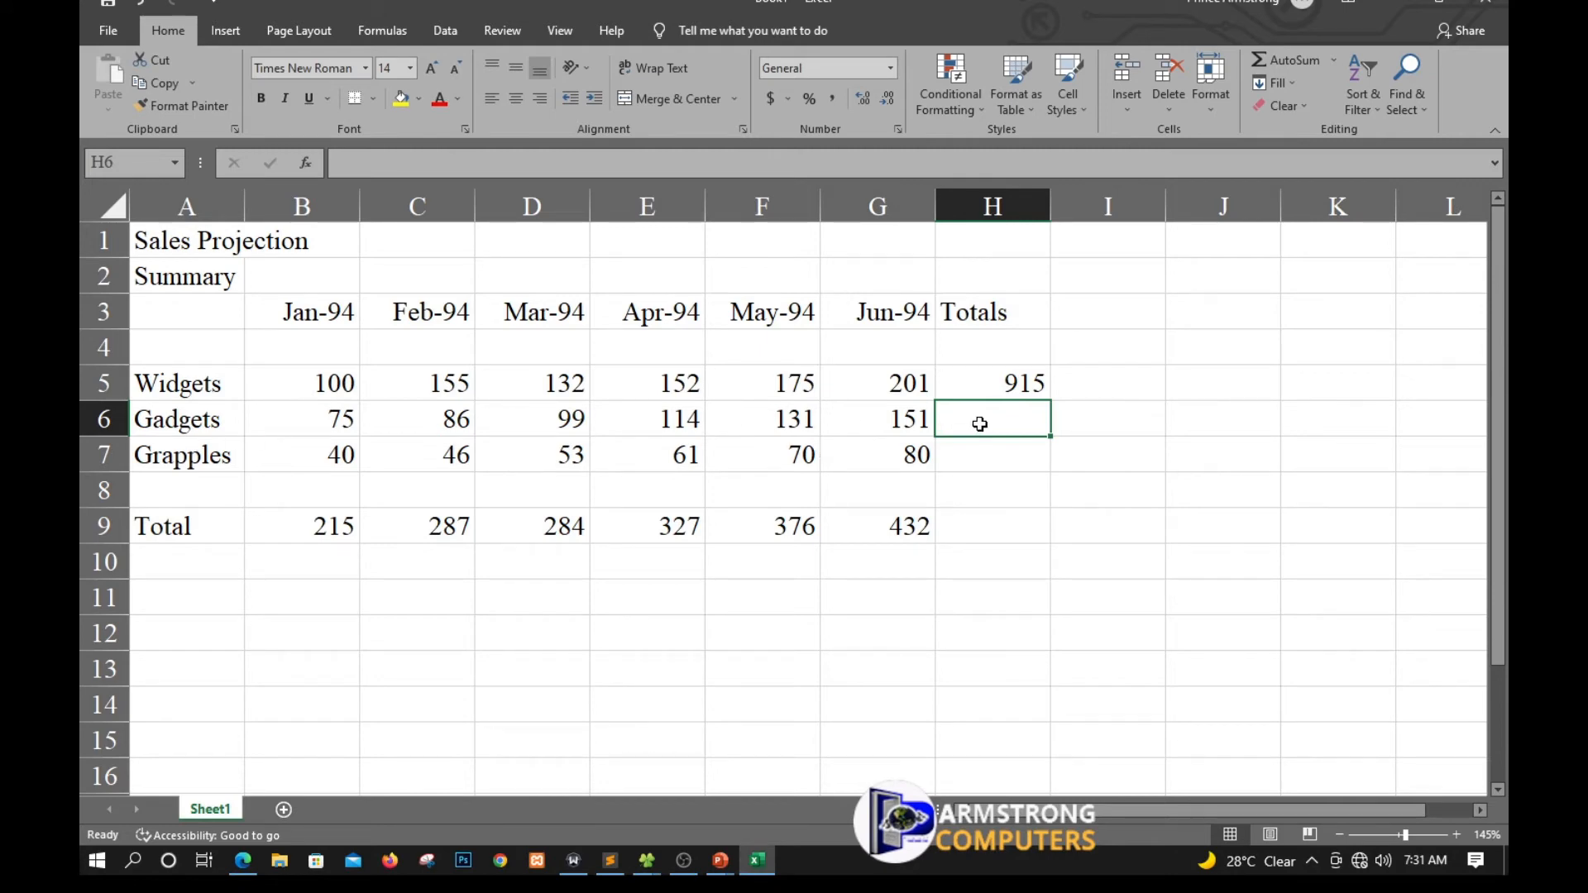
pyautogui.click(1284, 58)
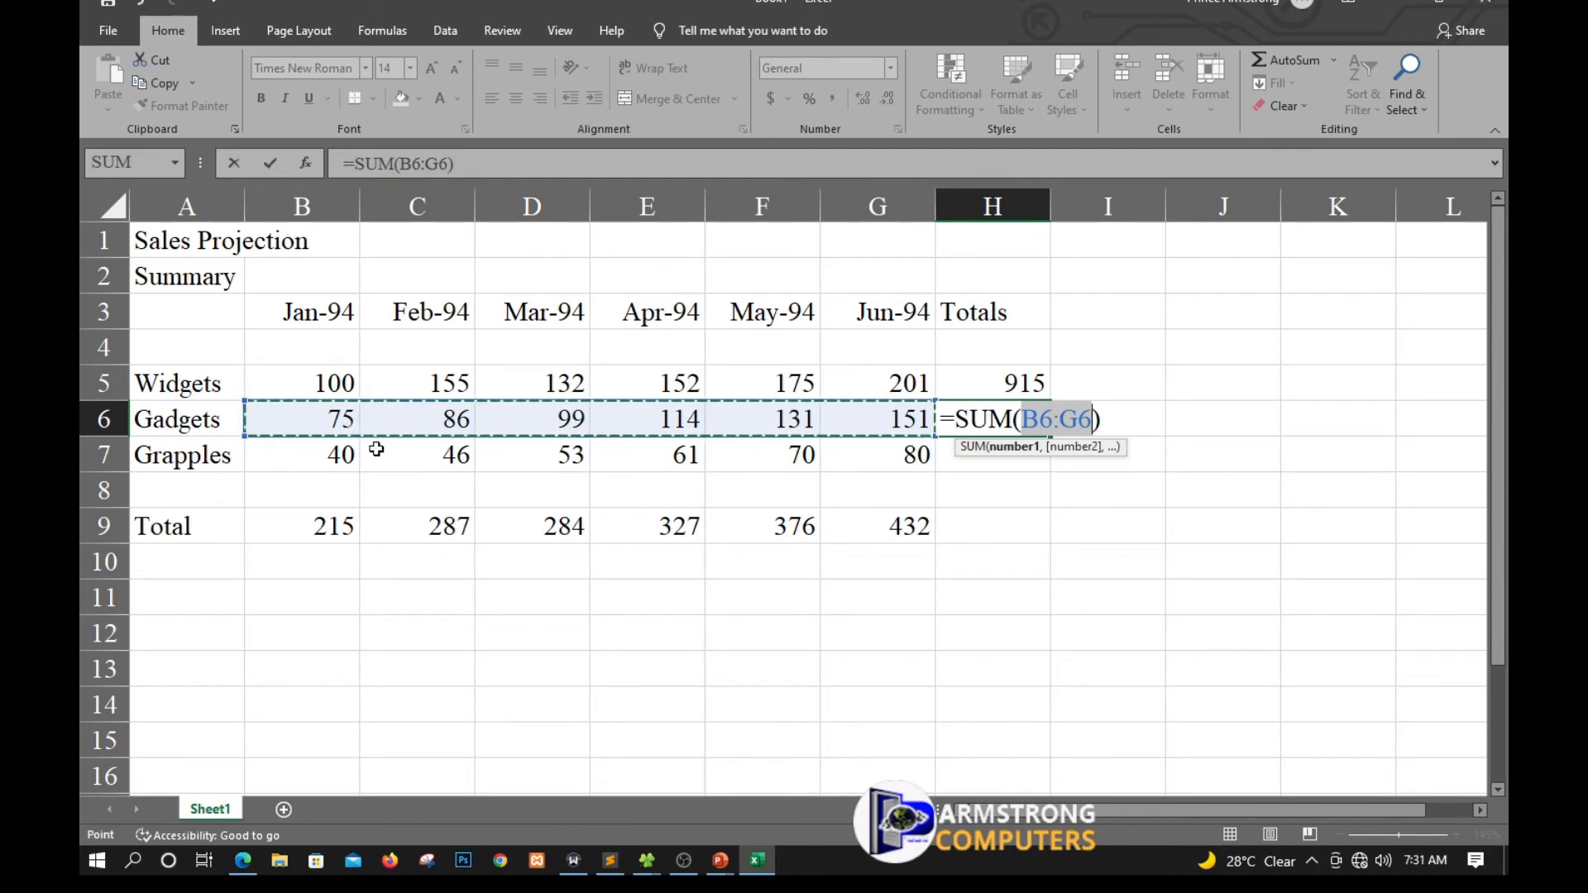
pyautogui.press('Return')
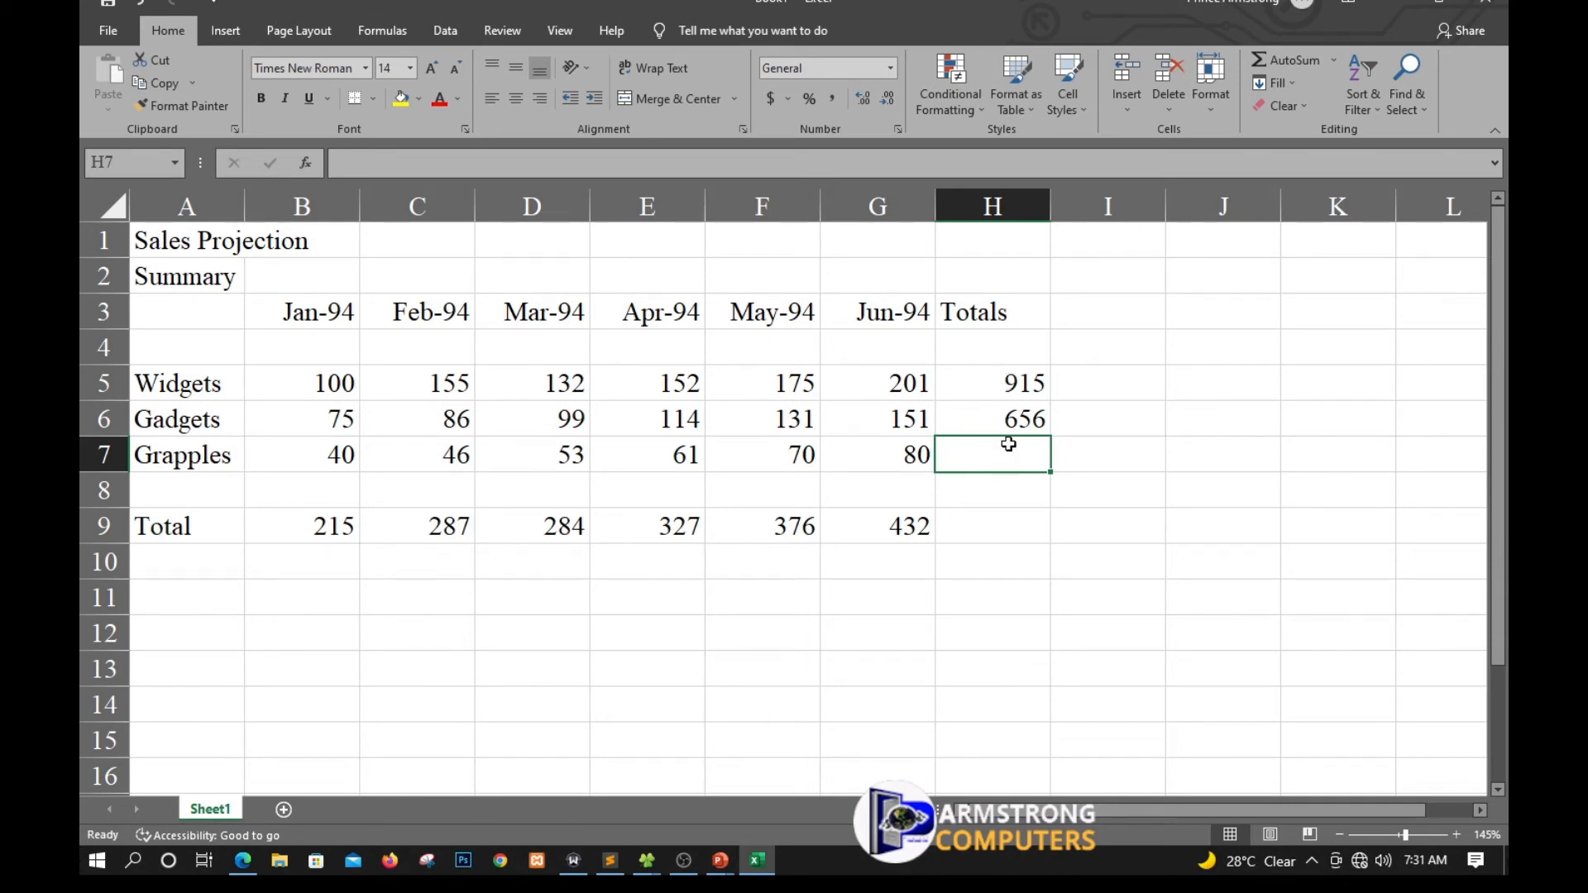
# Step: Try AutoSum in the Grapples total cell H7, erase its formula and clear the totals in H5:H6
pyautogui.click(1289, 64)
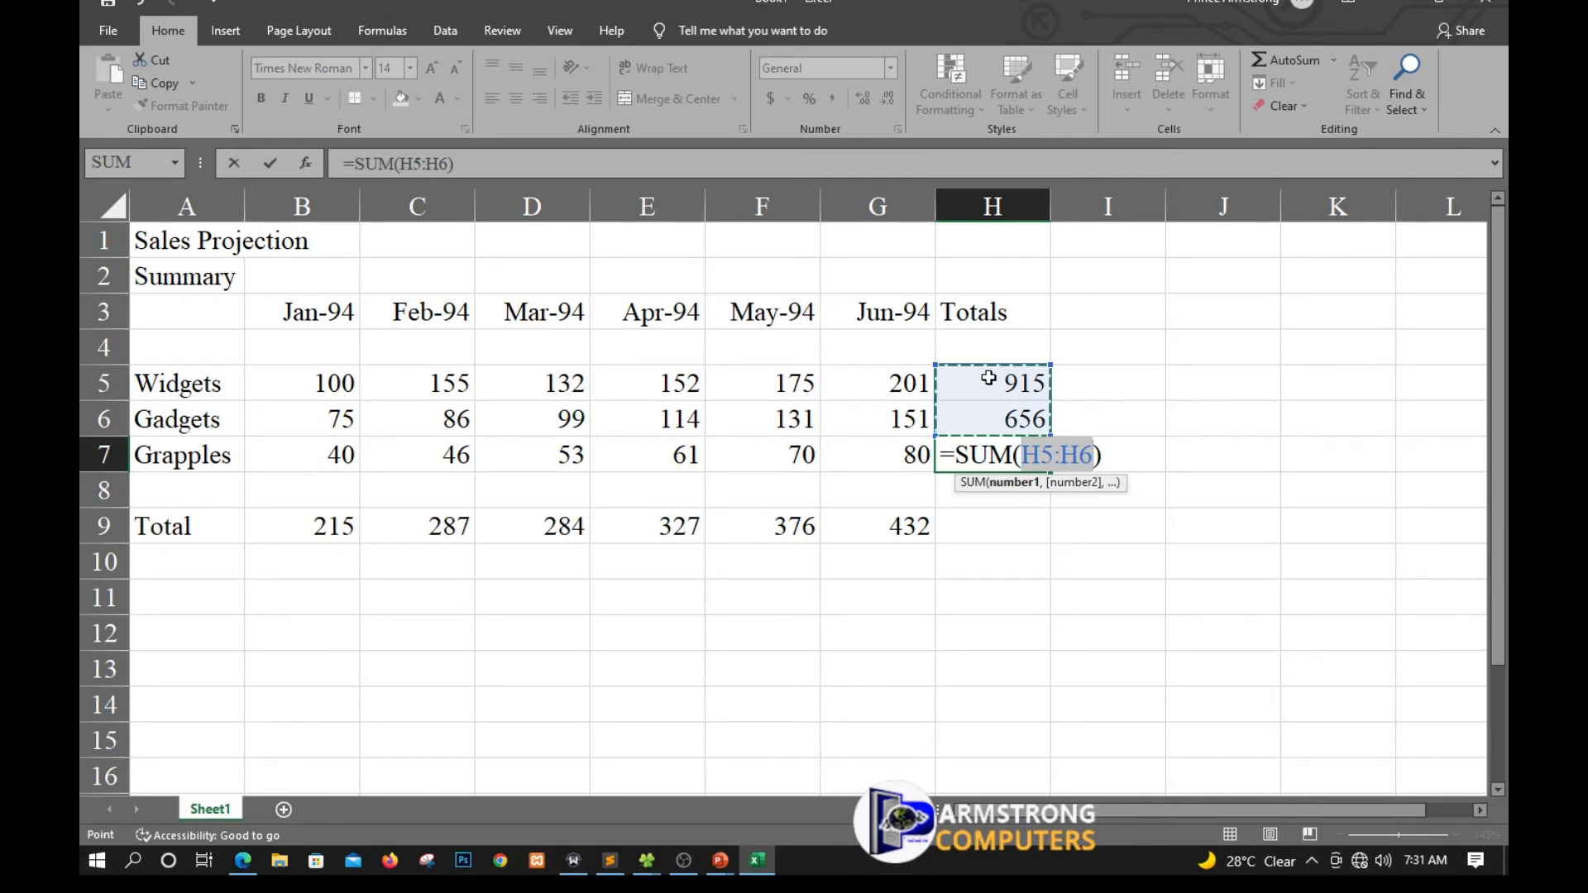
pyautogui.press('BackSpace')
pyautogui.press('Delete')
pyautogui.press('BackSpace')
pyautogui.press('BackSpace')
pyautogui.press('BackSpace')
pyautogui.press('BackSpace')
pyautogui.press('BackSpace')
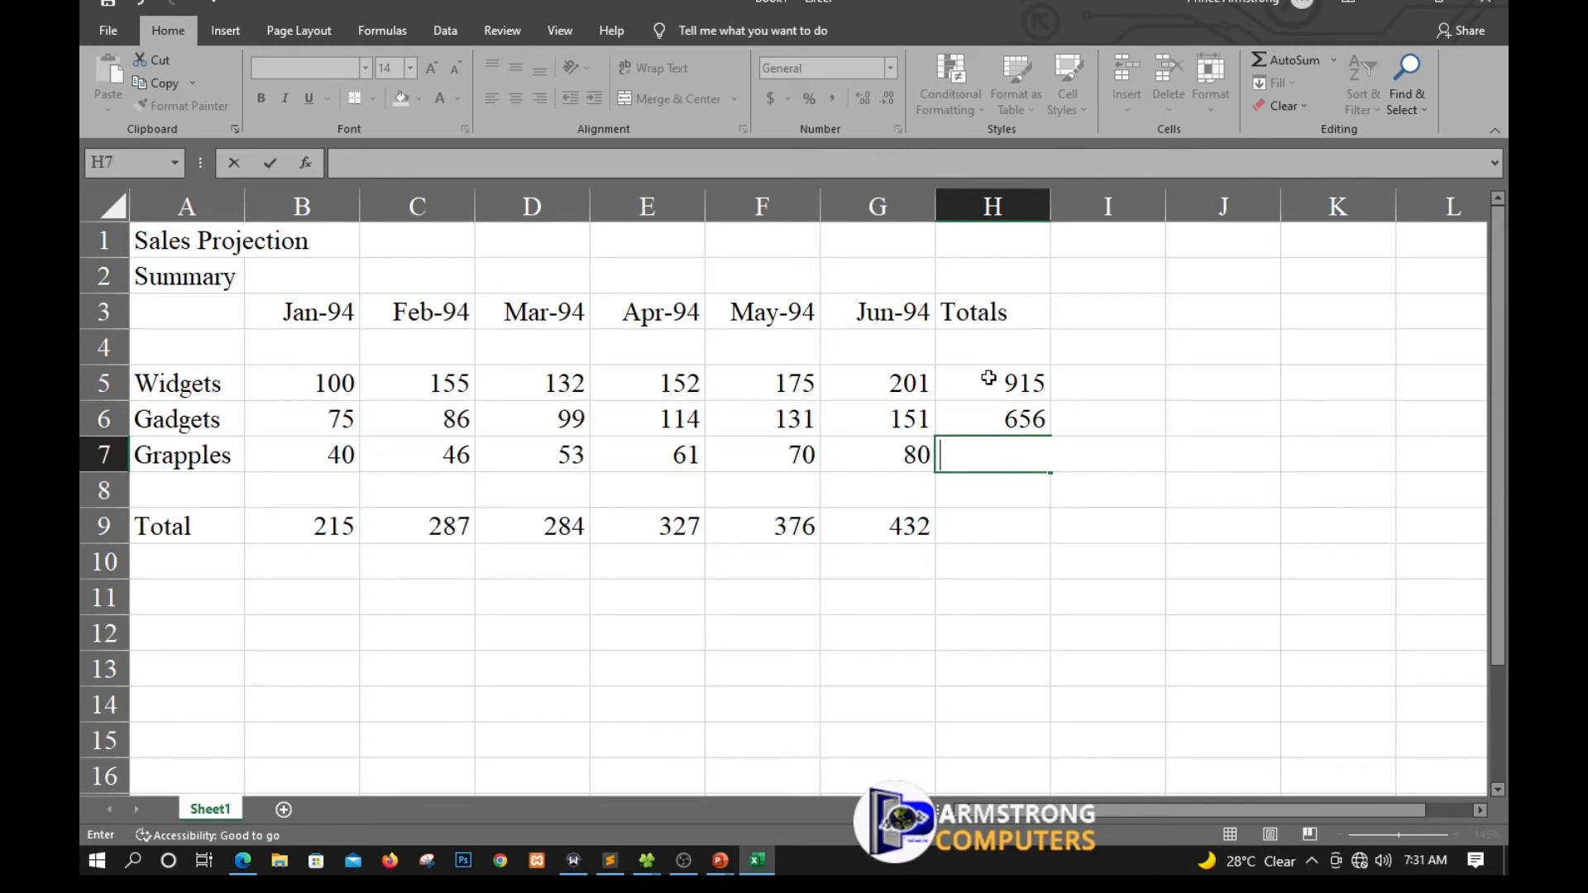
pyautogui.moveTo(989, 378); pyautogui.dragTo(993, 413)
pyautogui.press('Delete')
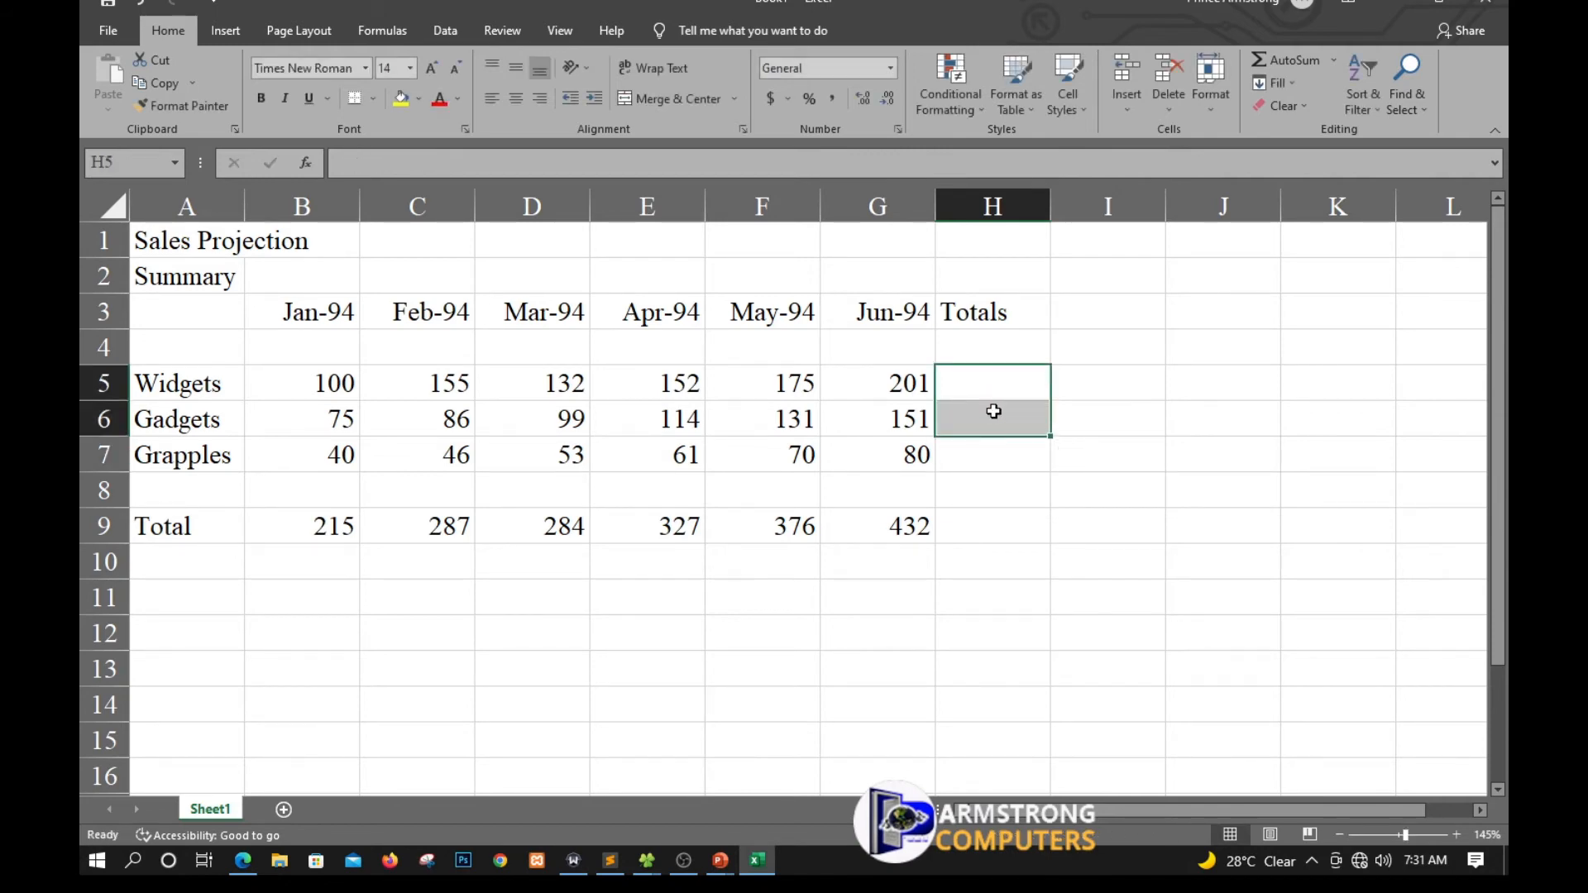
# Step: Use AutoSum to total the Total row in H9 and the Grapples row in H7
pyautogui.click(975, 524)
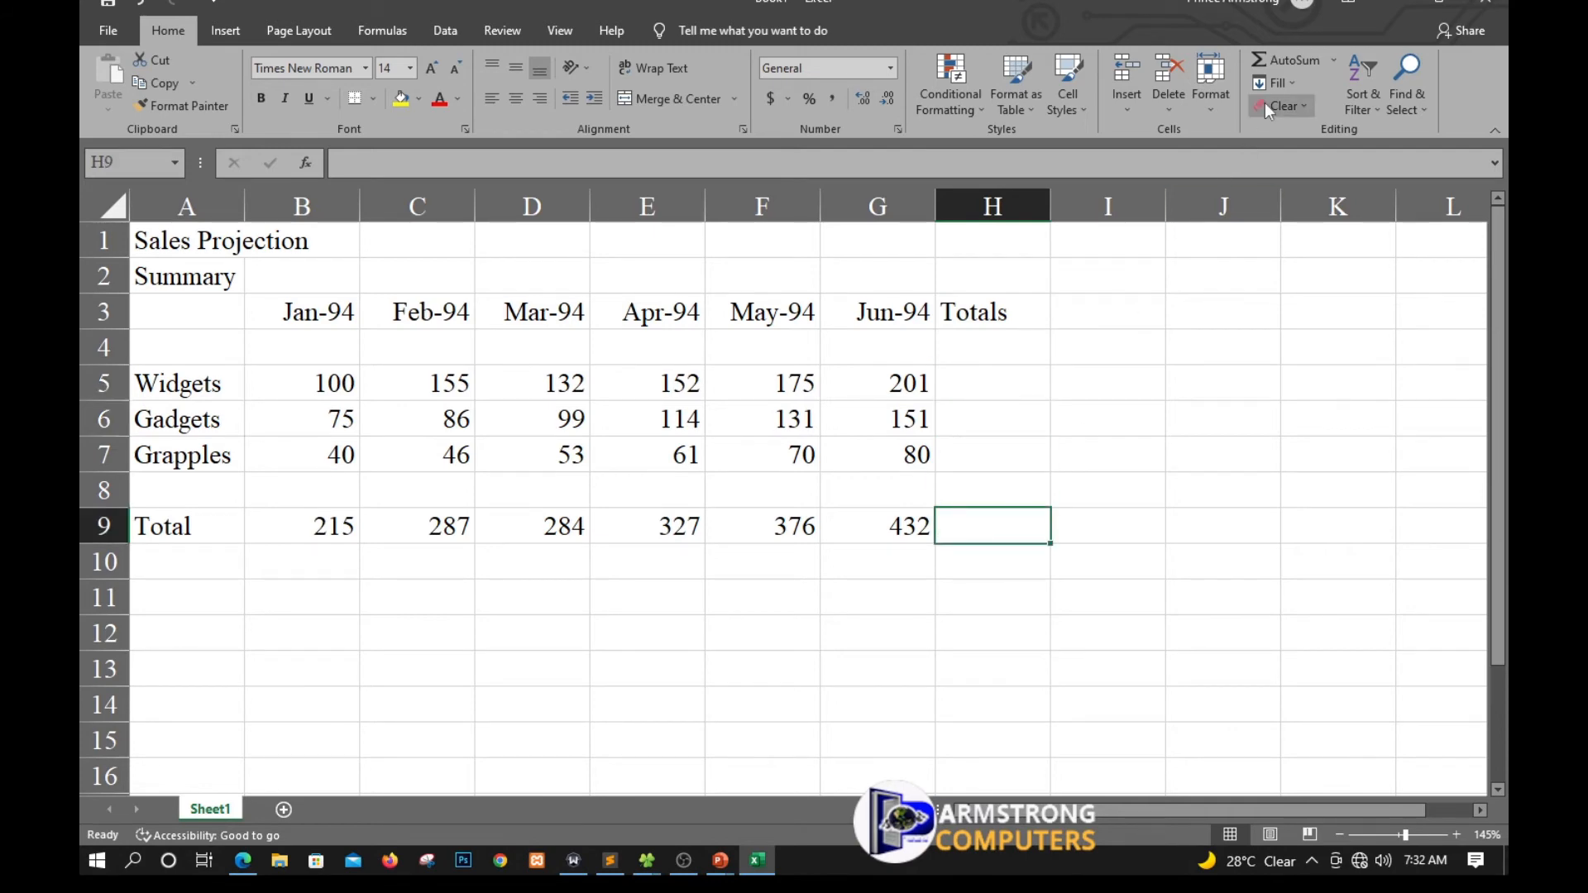
pyautogui.click(1287, 62)
pyautogui.press('Return')
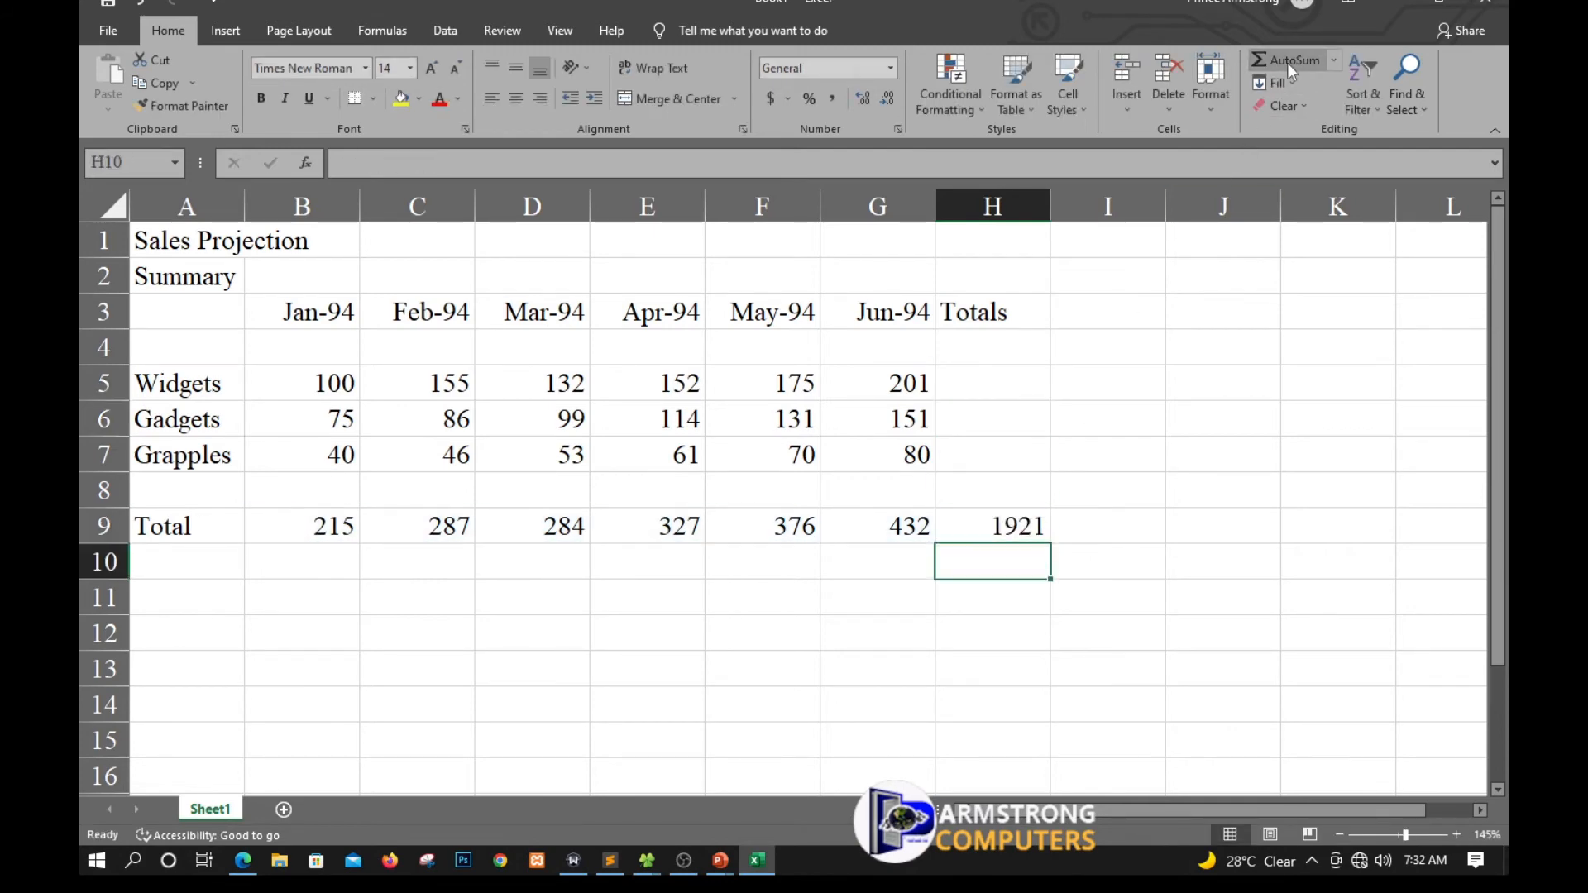
pyautogui.click(980, 450)
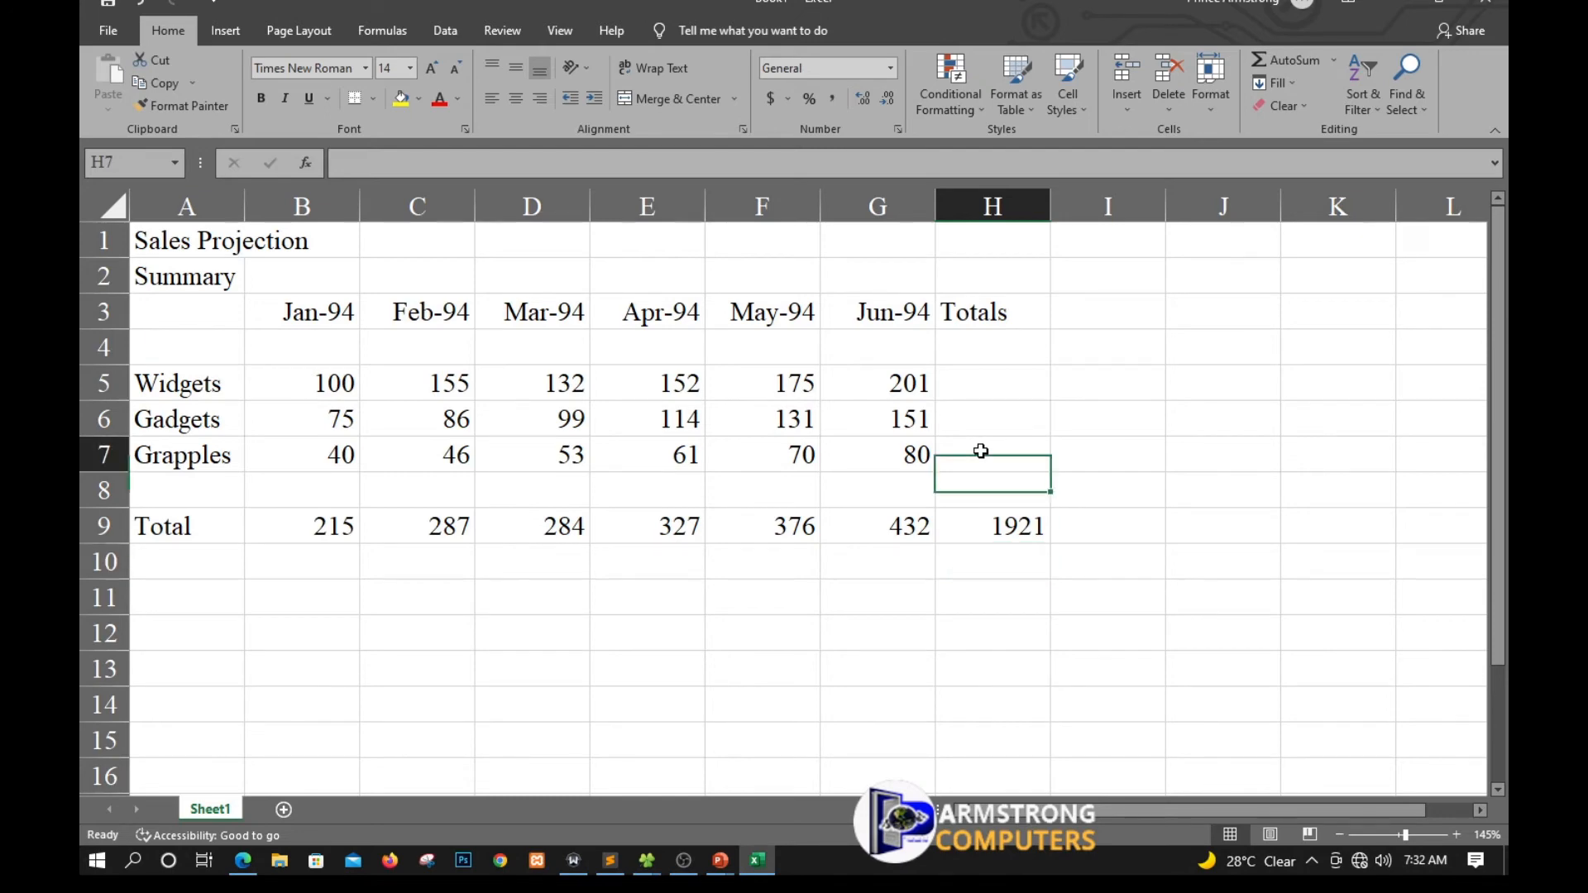
pyautogui.click(1277, 61)
pyautogui.press('Return')
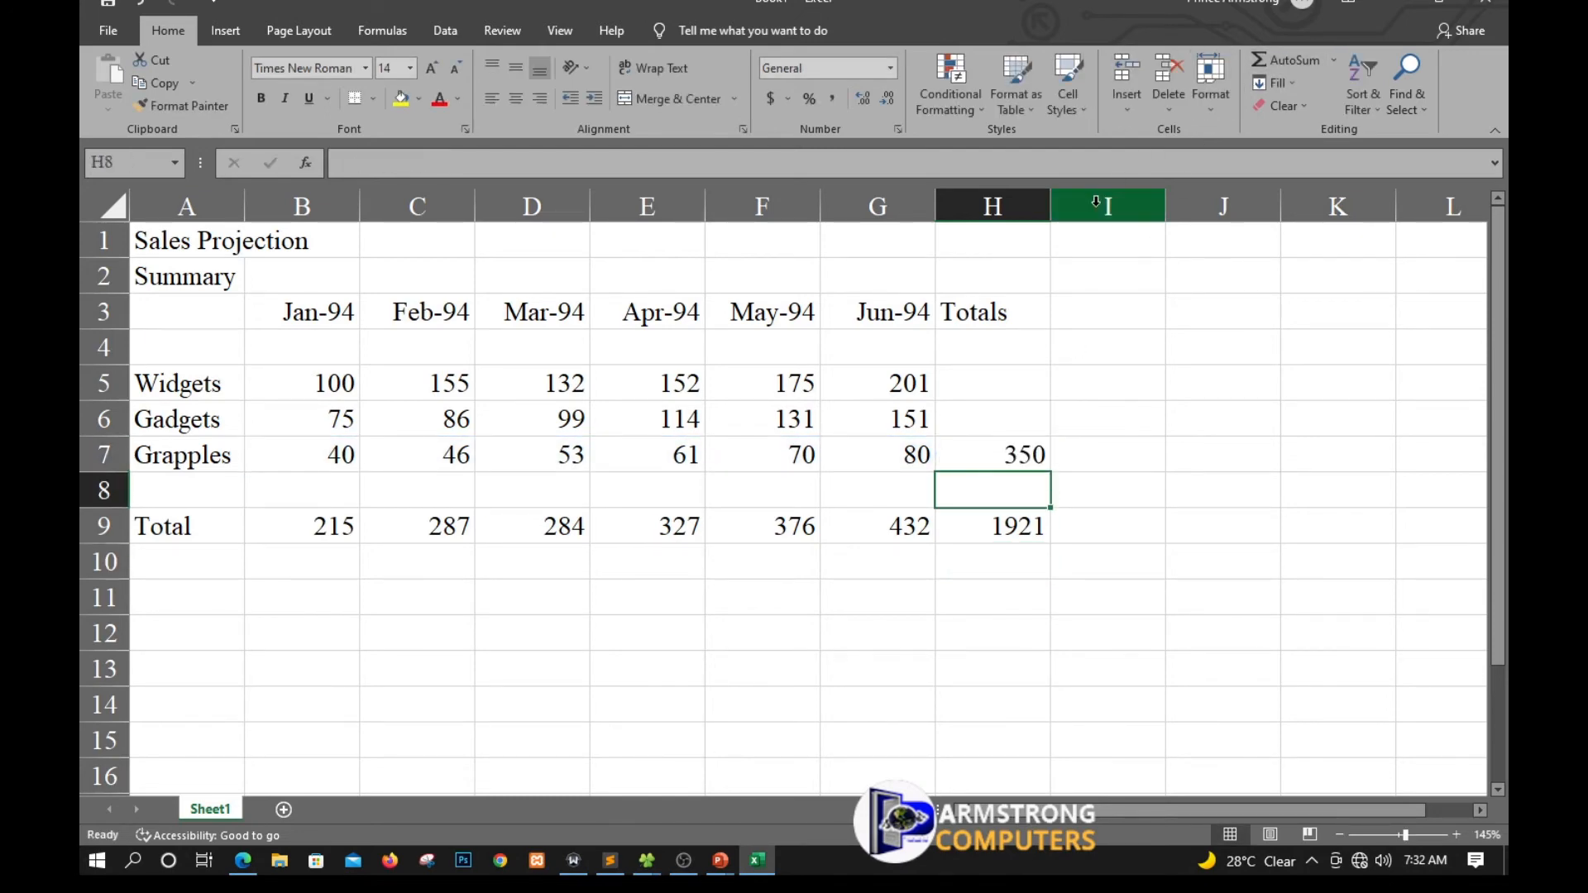
# Step: Use AutoSum to total the Gadgets row B6:G6 in H6 and the Widgets row B5:G5 in H5
pyautogui.click(992, 412)
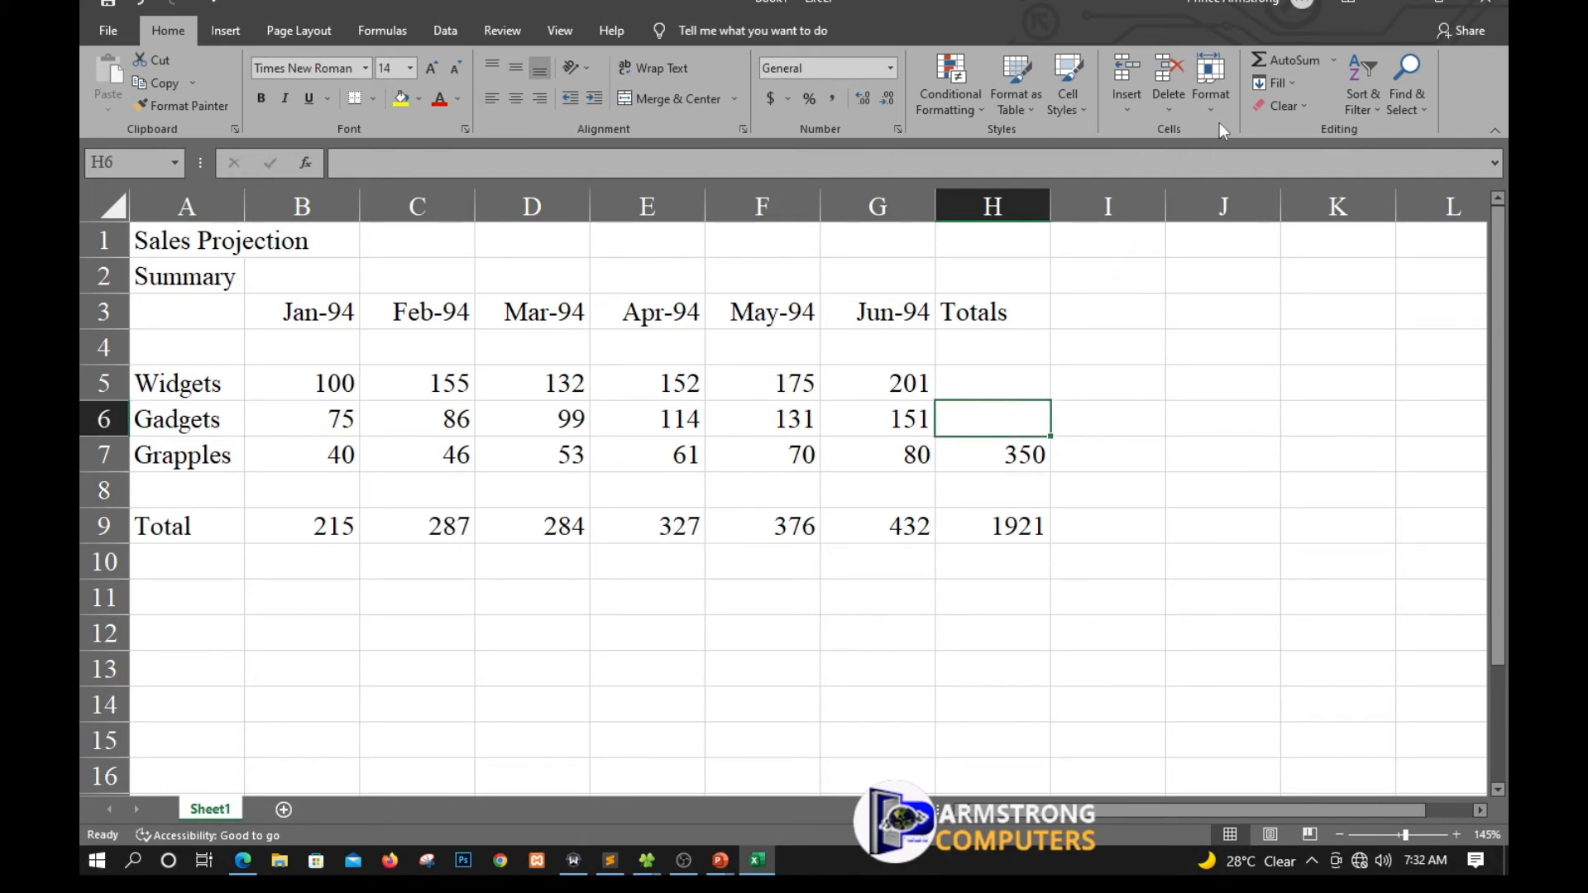
pyautogui.click(1276, 62)
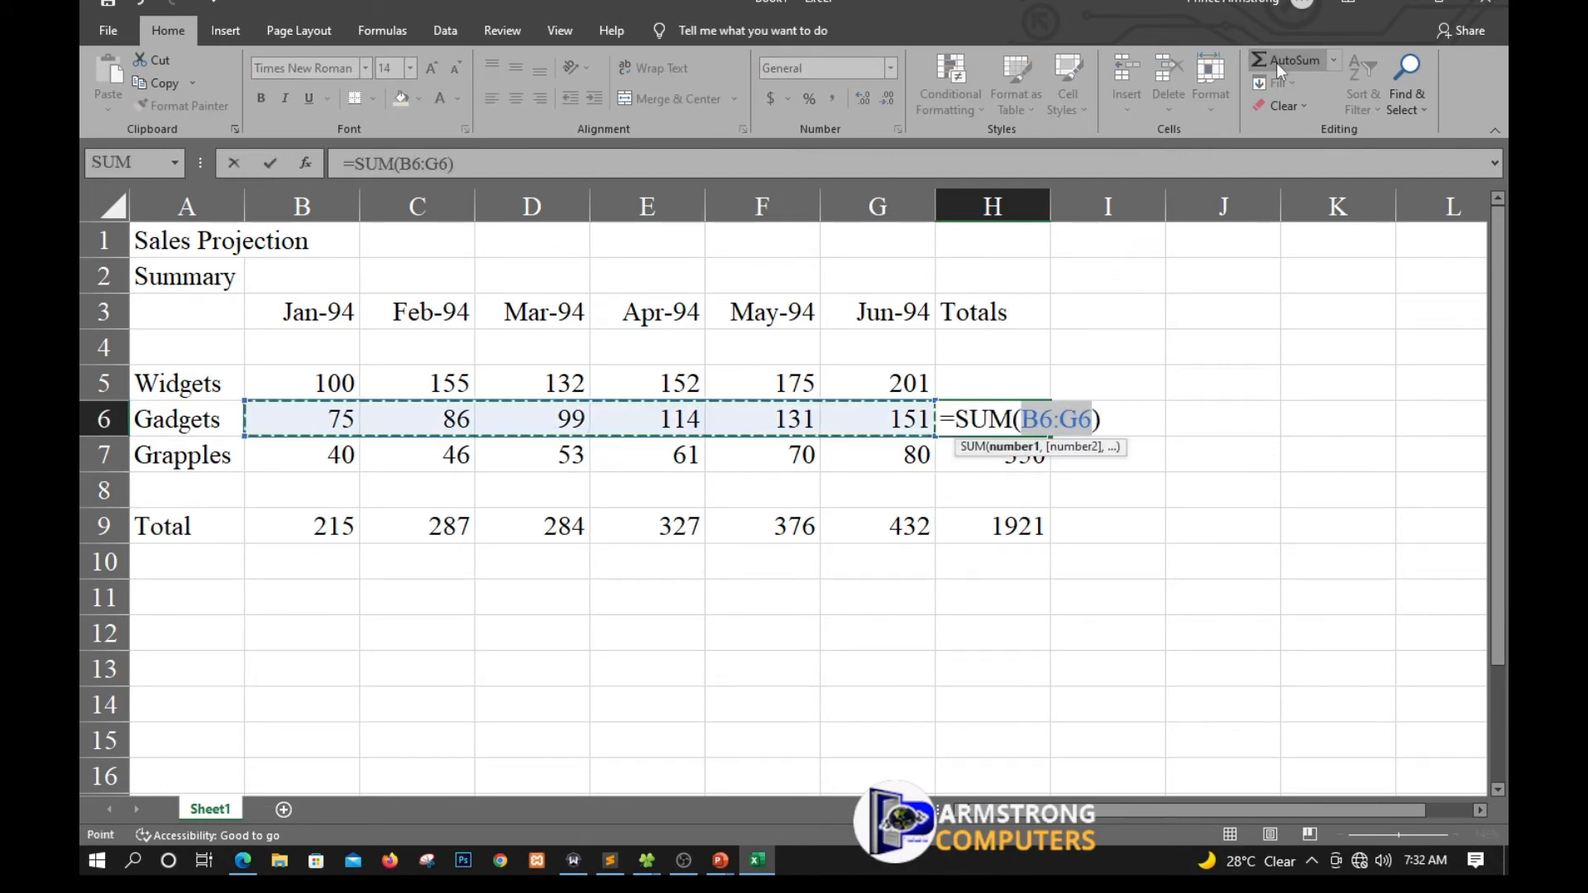
pyautogui.press('Return')
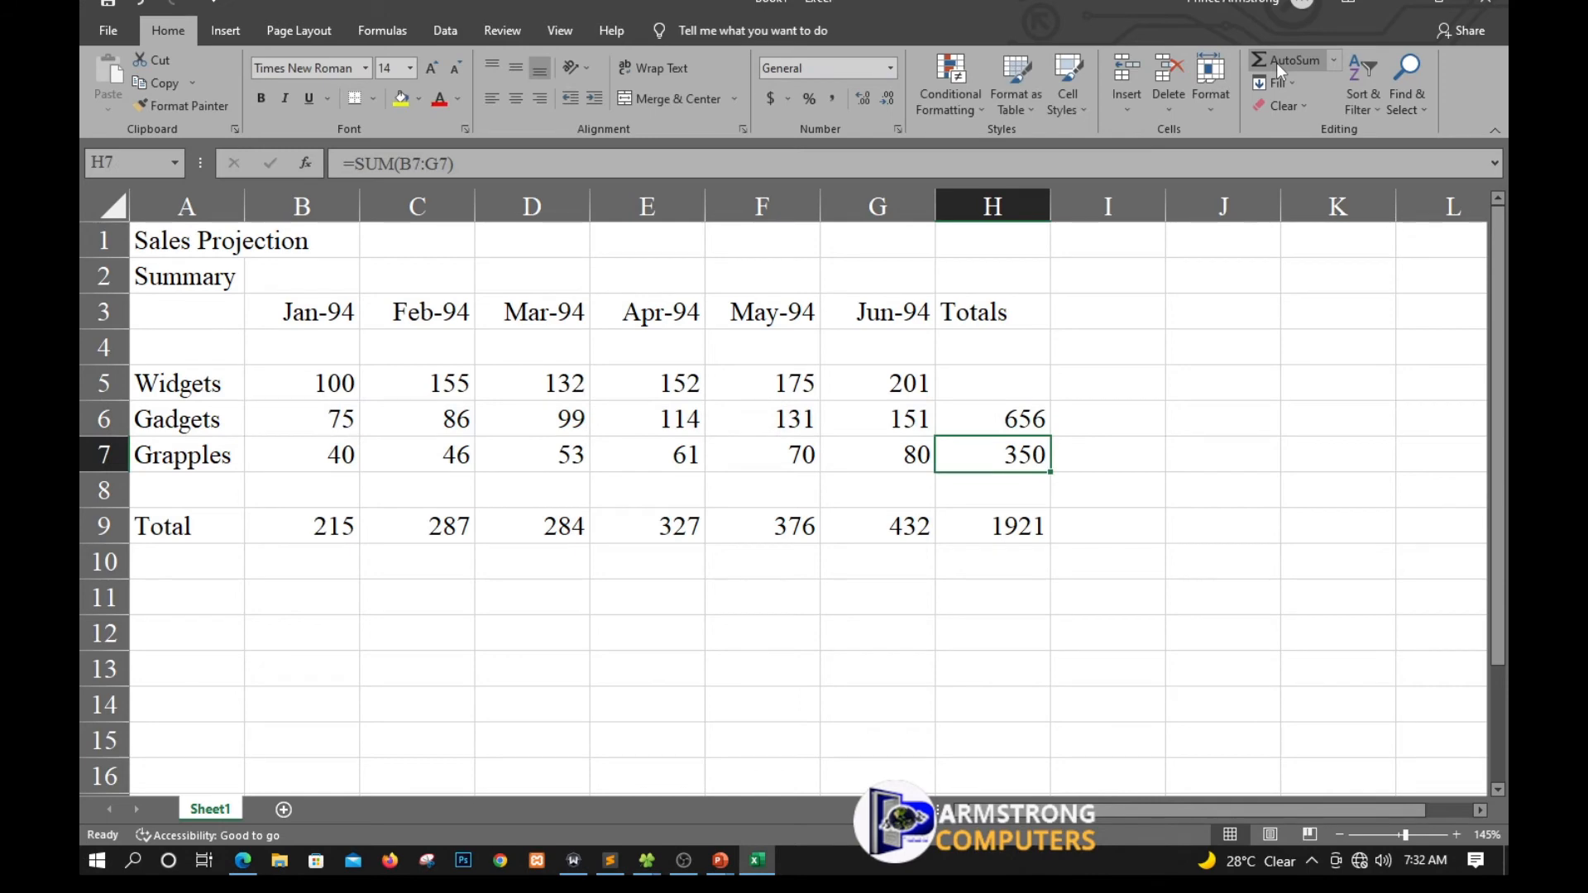
pyautogui.click(978, 386)
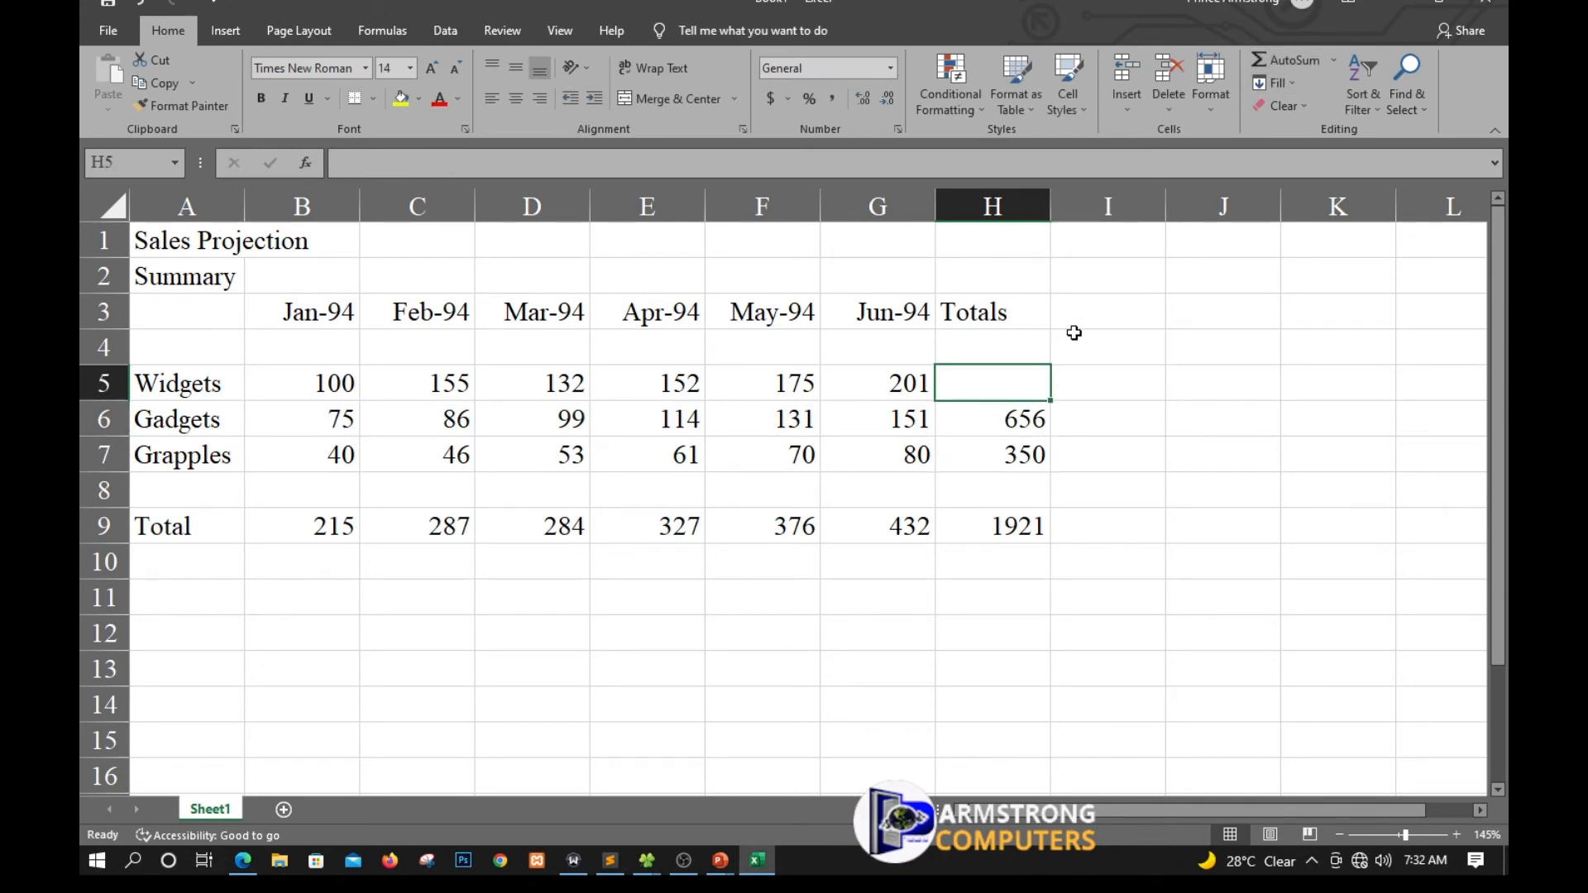
pyautogui.click(1273, 64)
pyautogui.press('Return')
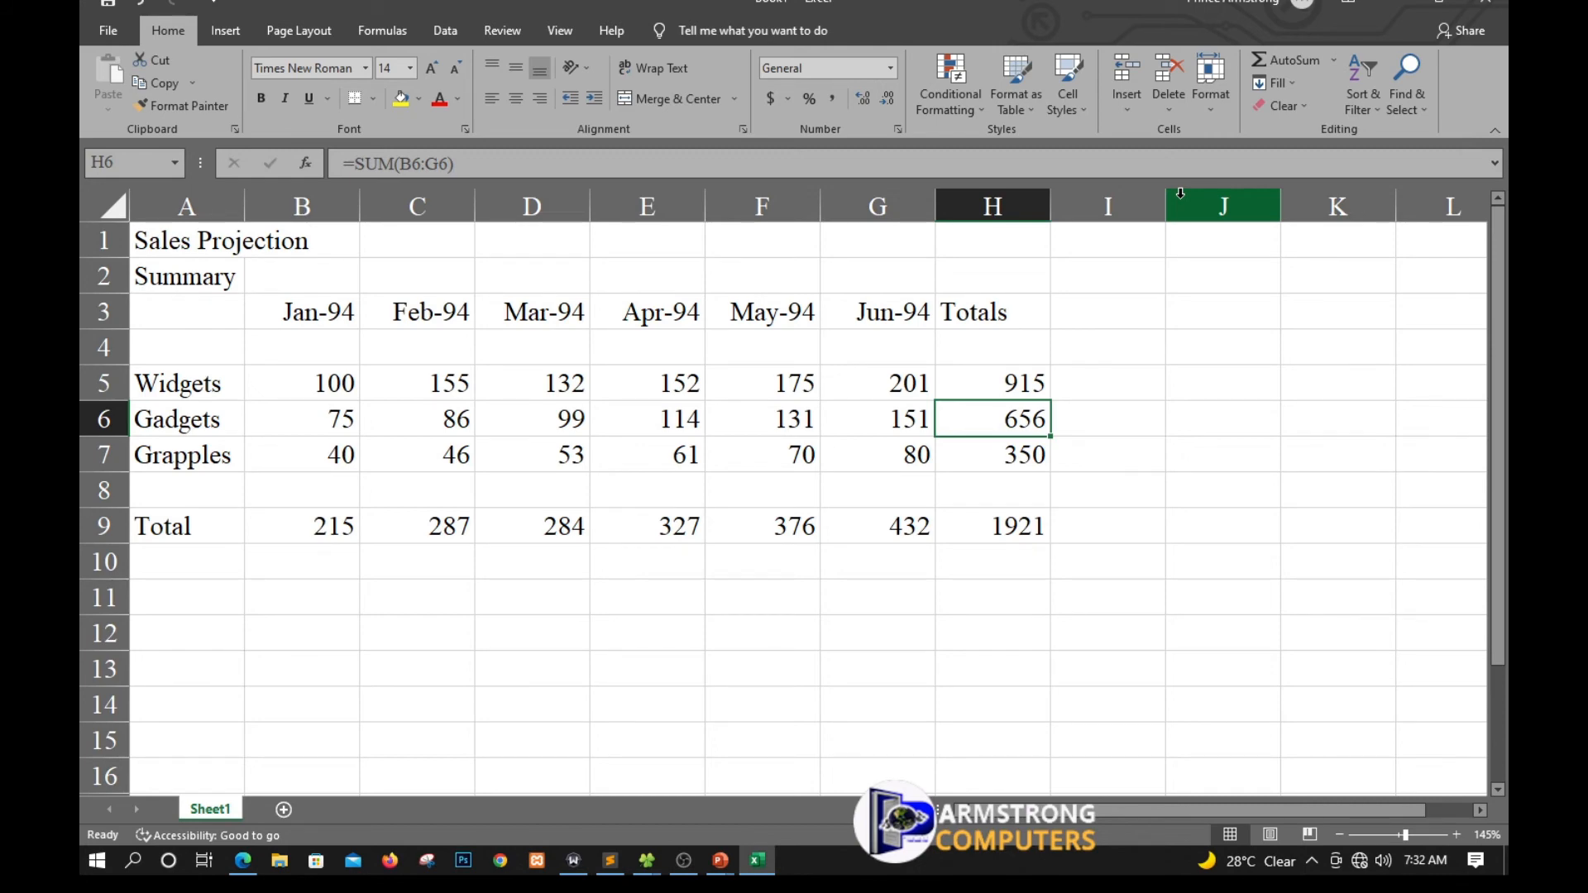
pyautogui.click(1395, 3)
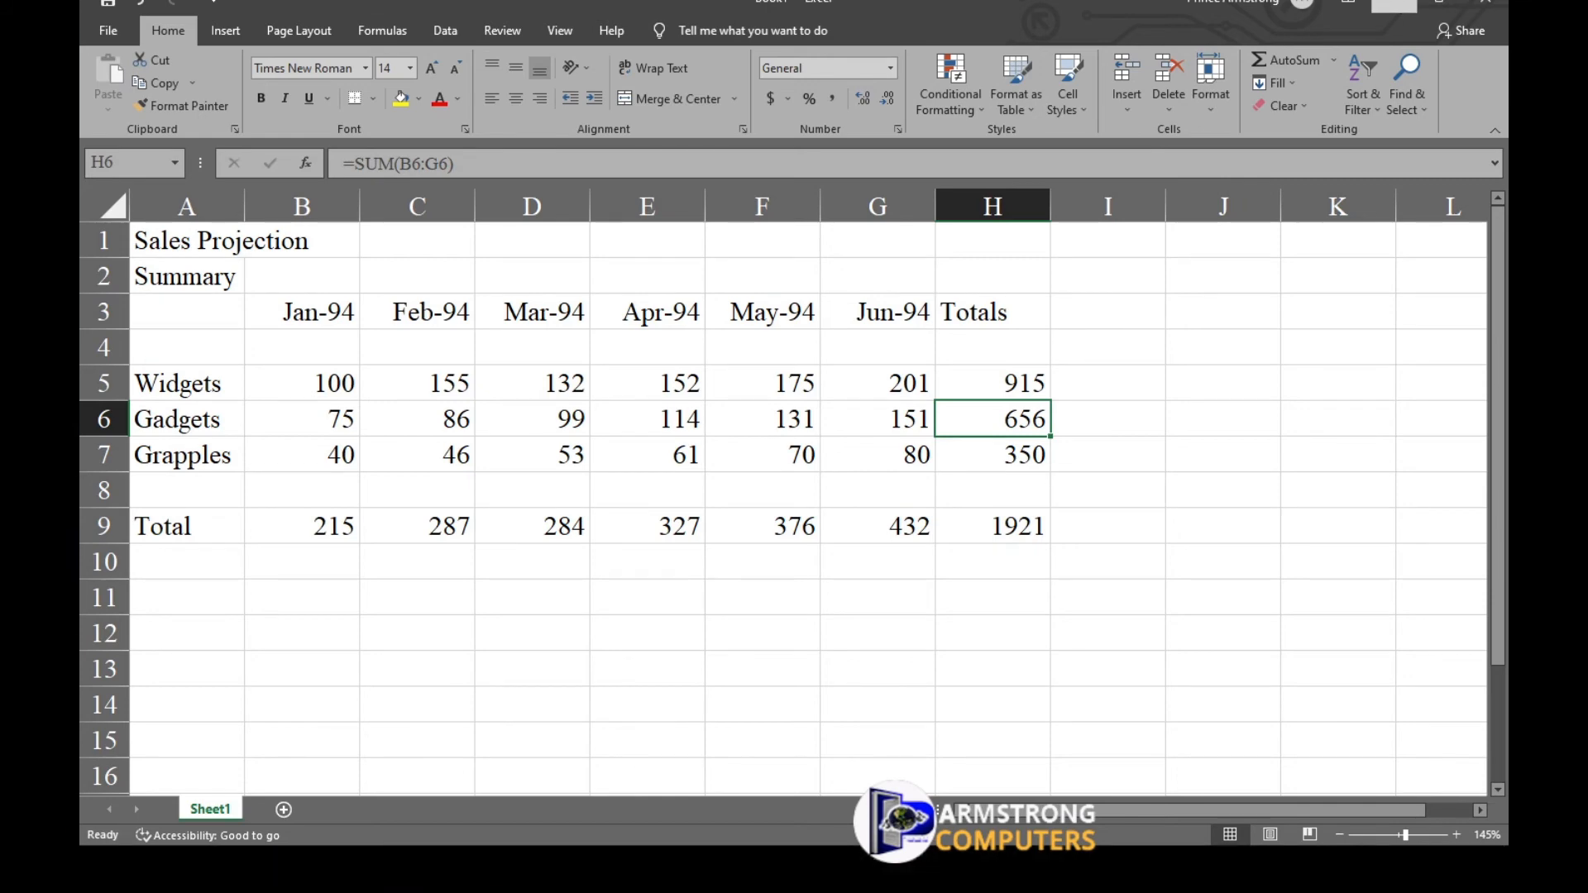
pyautogui.click(1290, 441)
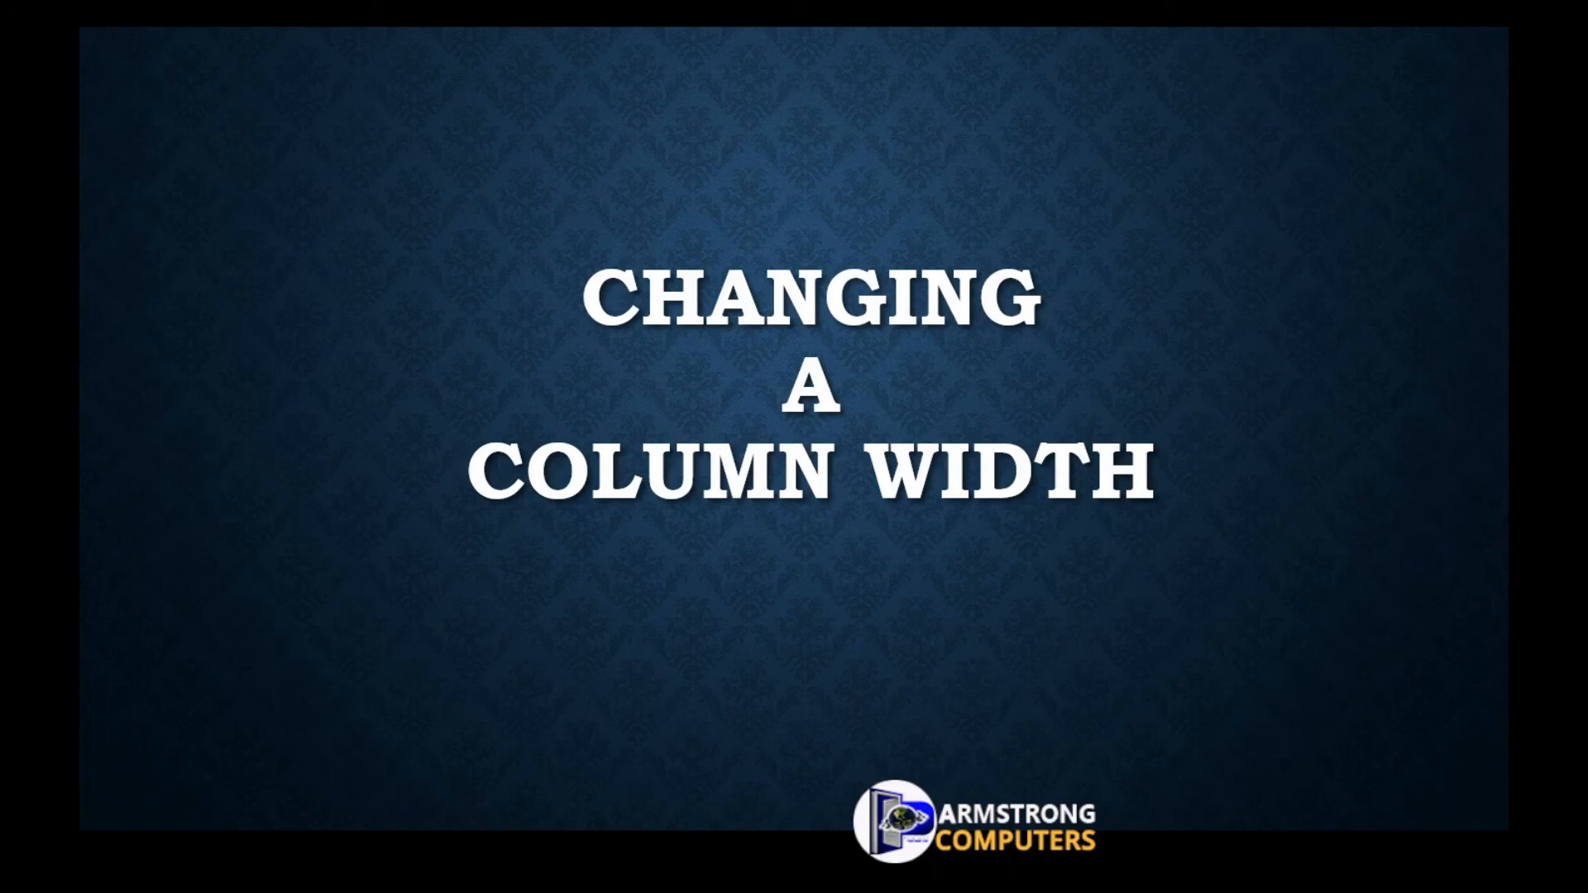
# Step: Switch back to the Excel workbook and select cell A1 with the Sales Projection title
pyautogui.press('super')
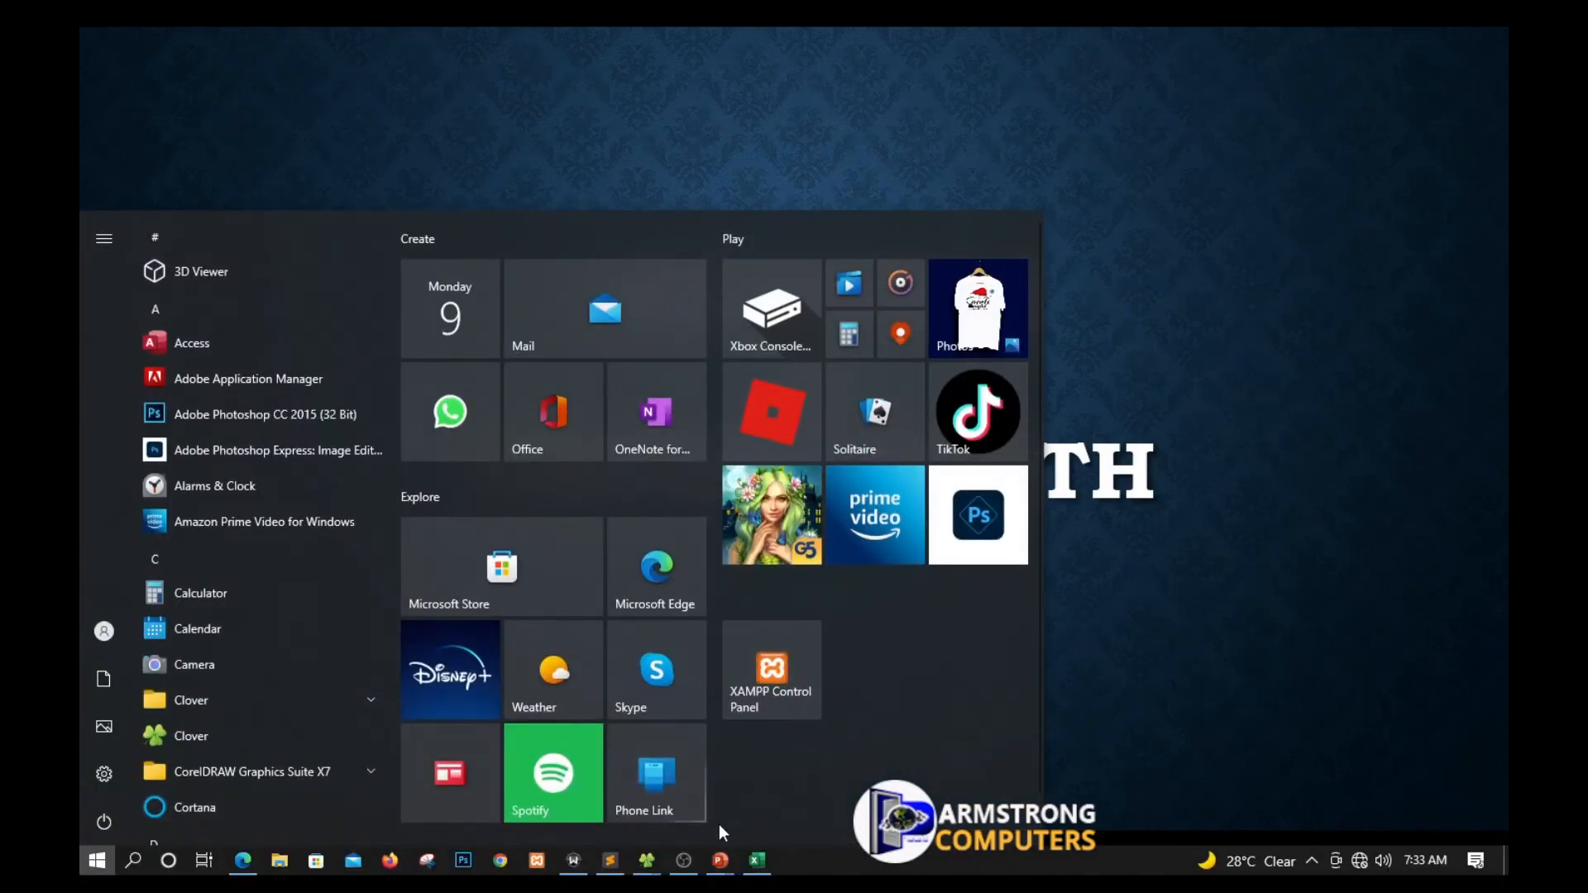
pyautogui.click(756, 860)
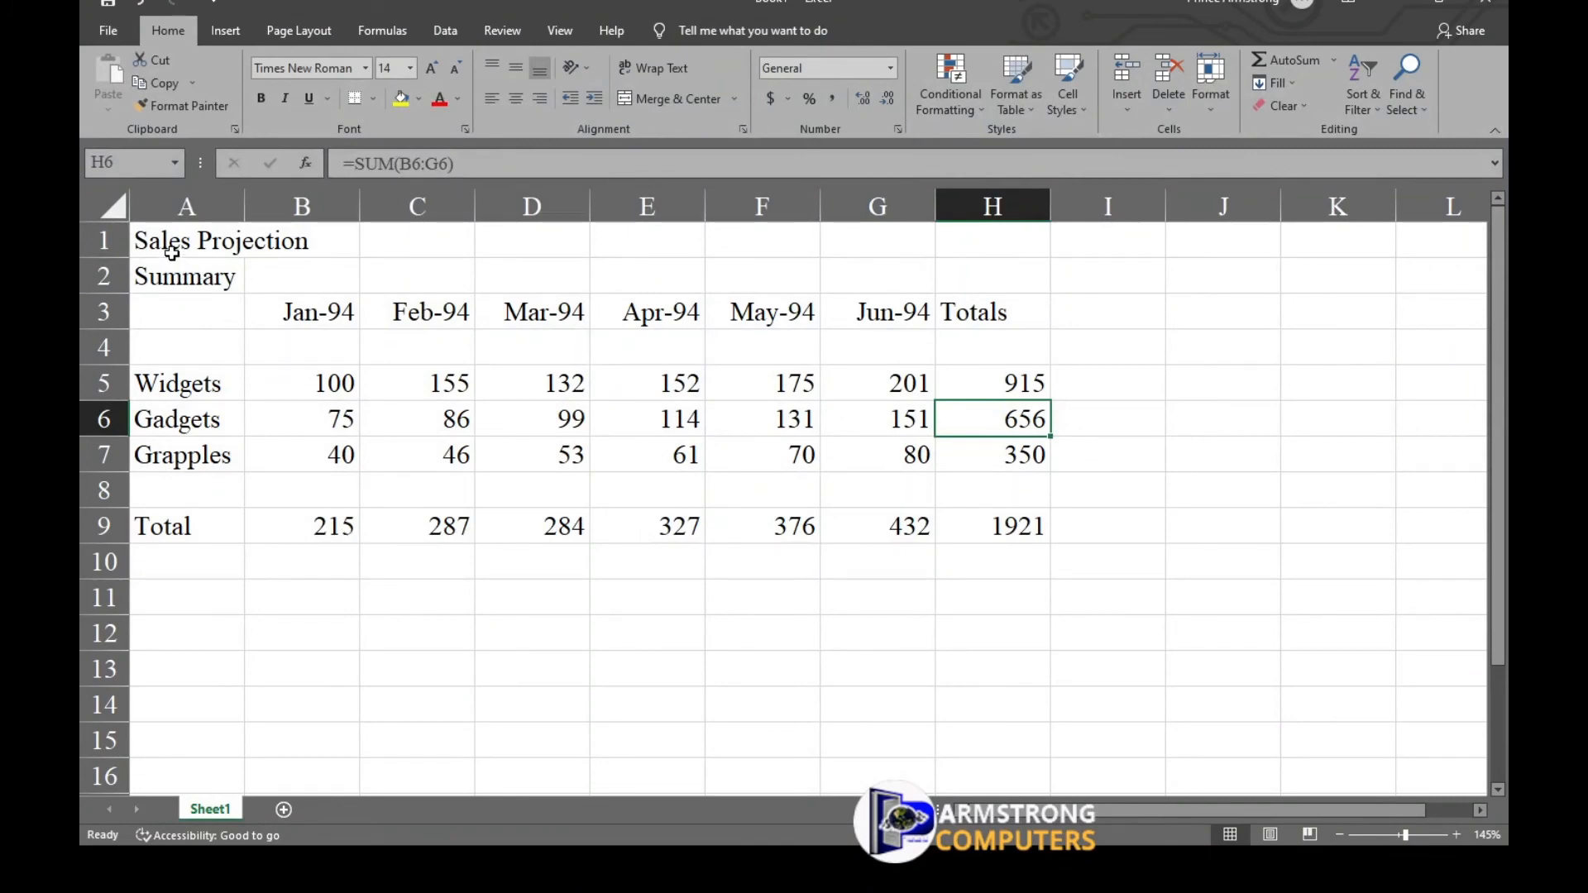
pyautogui.click(172, 242)
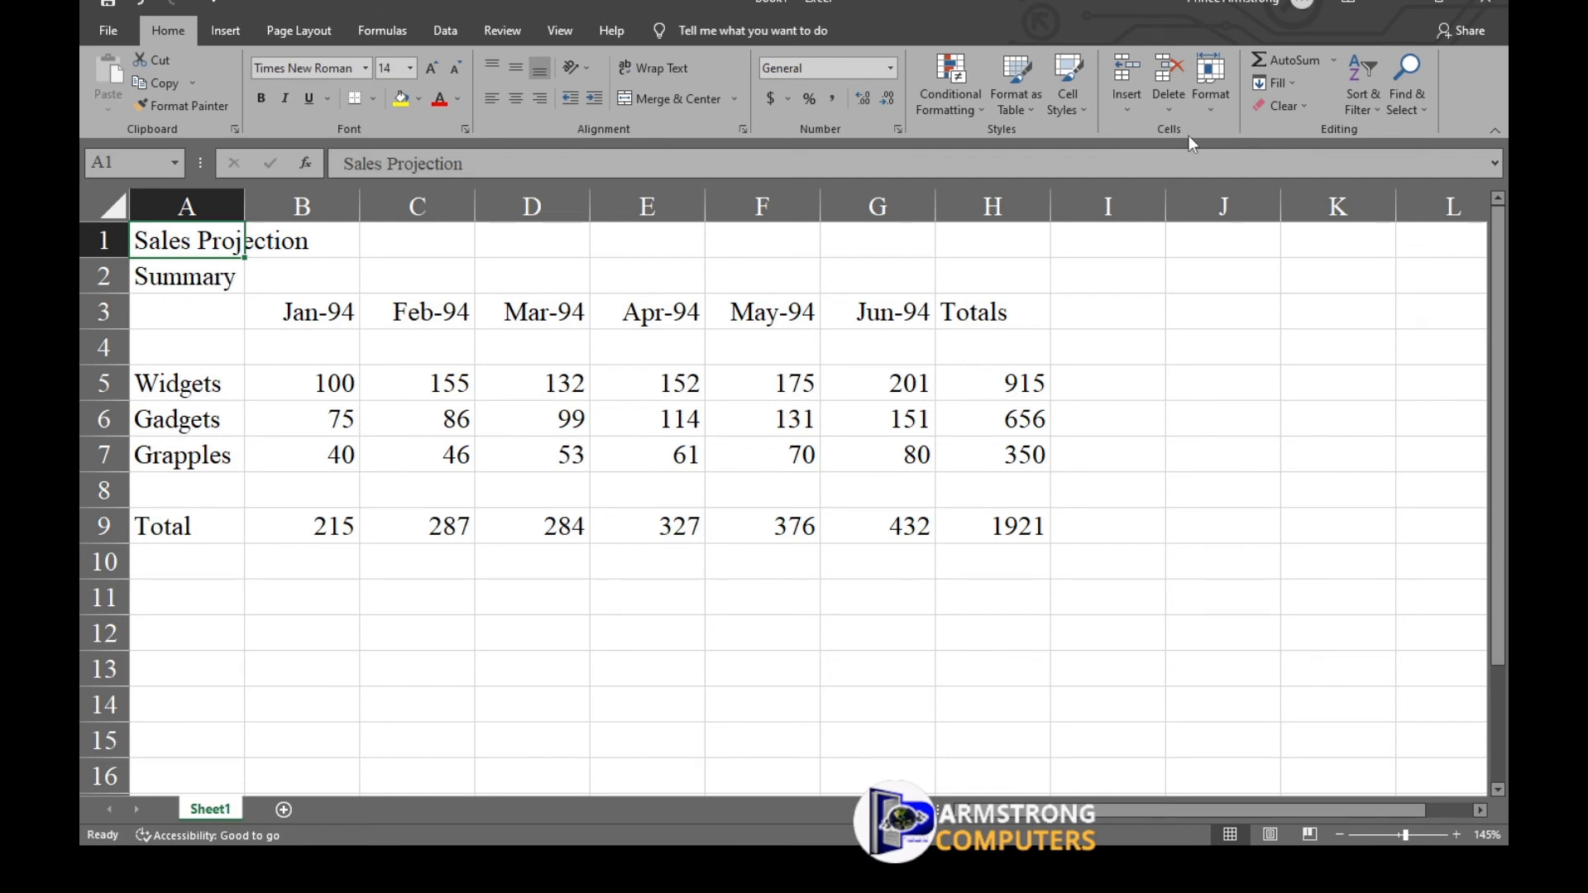
pyautogui.click(1213, 112)
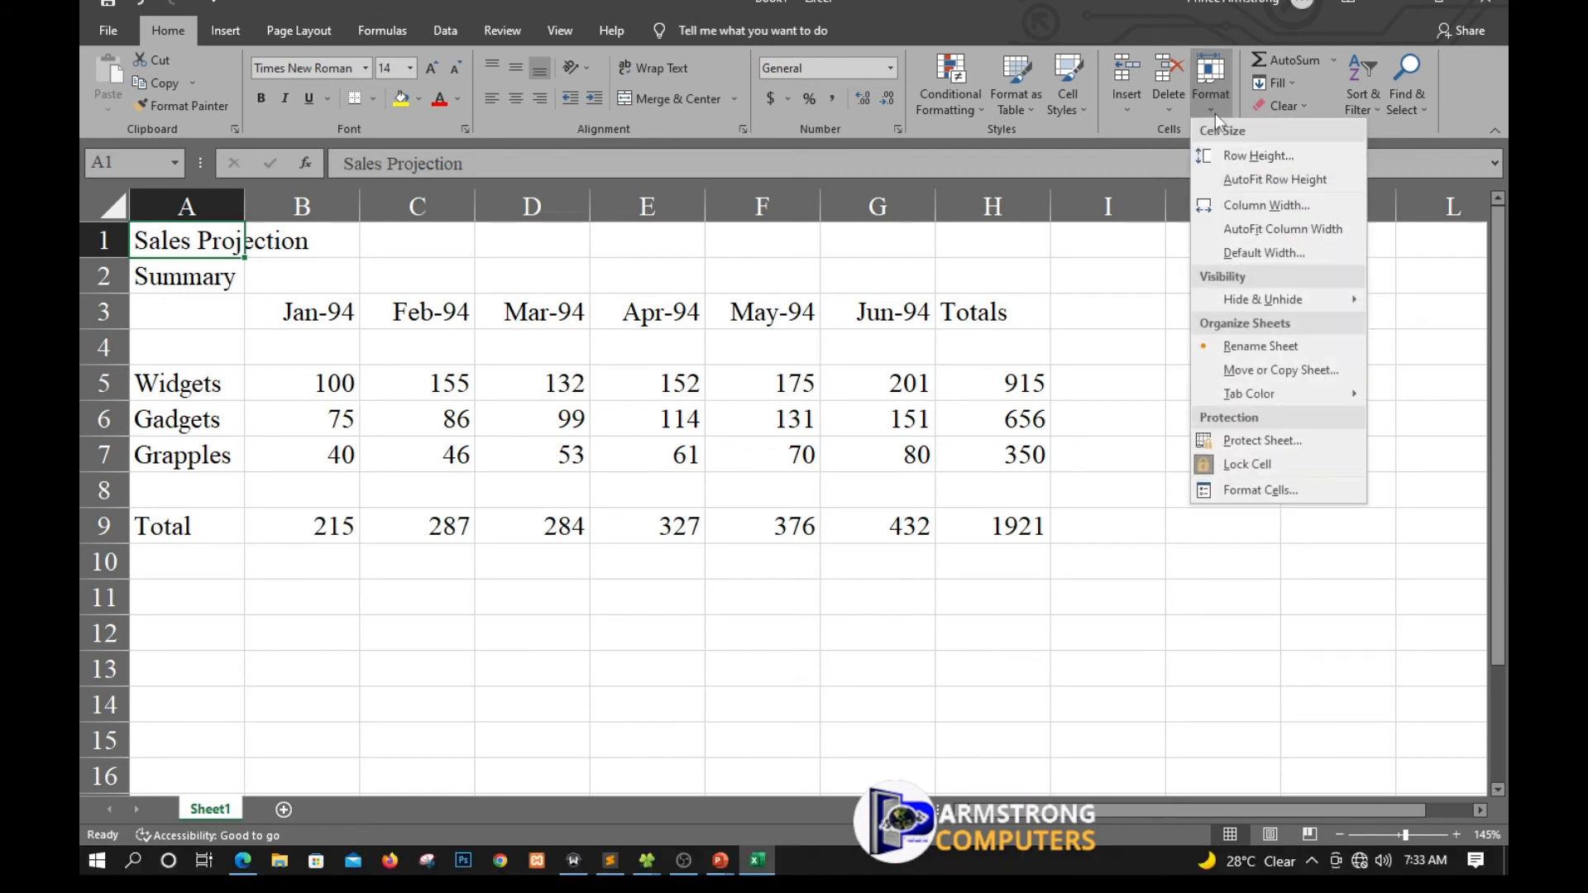
pyautogui.click(1294, 490)
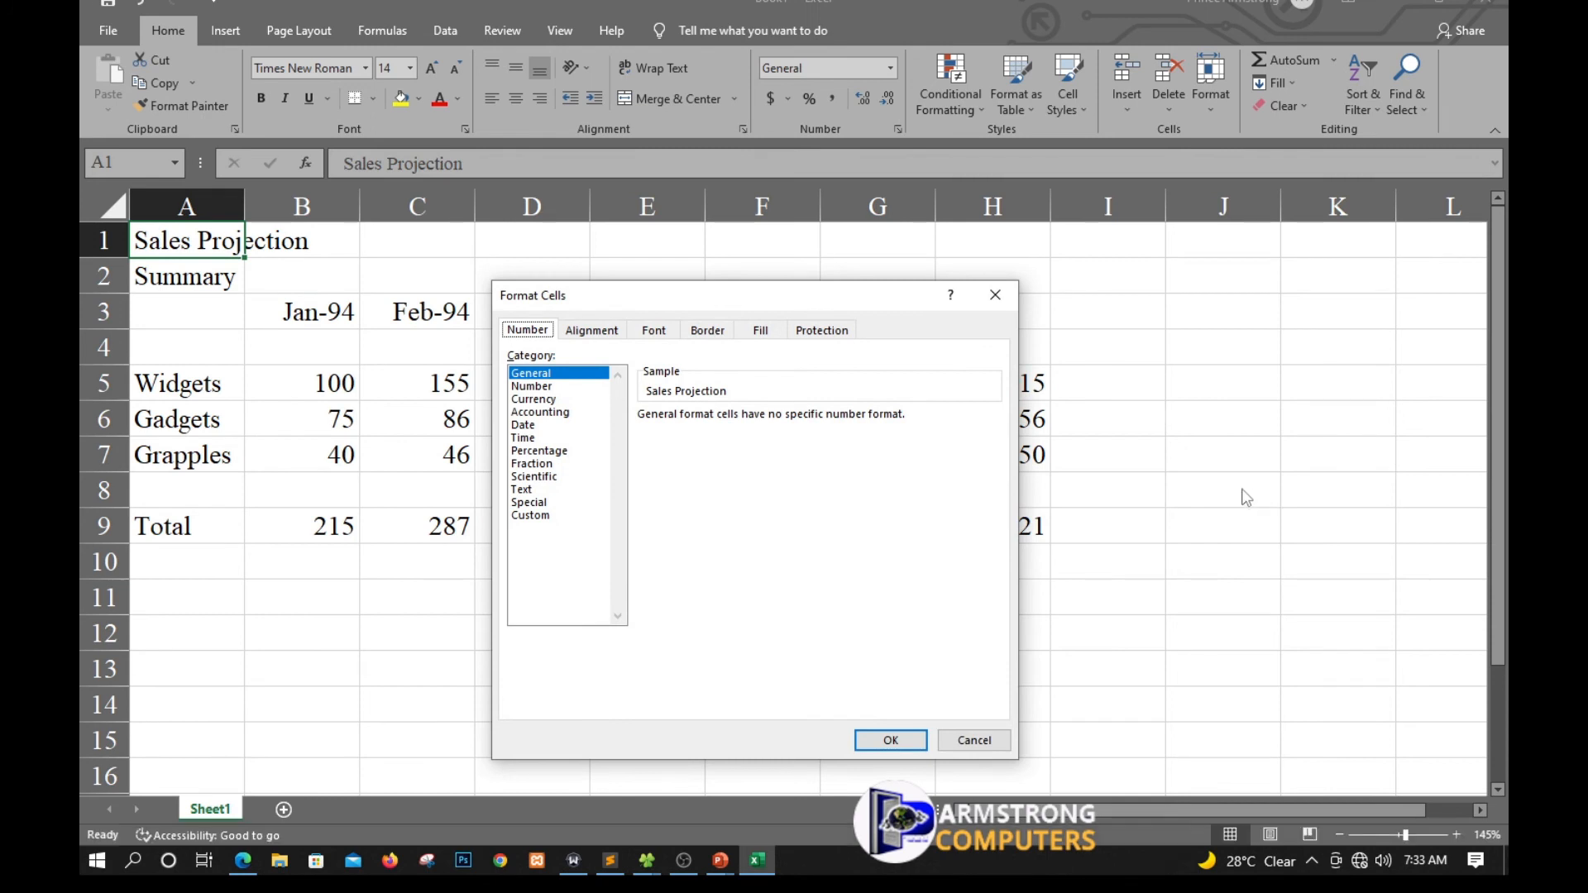
pyautogui.moveTo(904, 285); pyautogui.dragTo(912, 267)
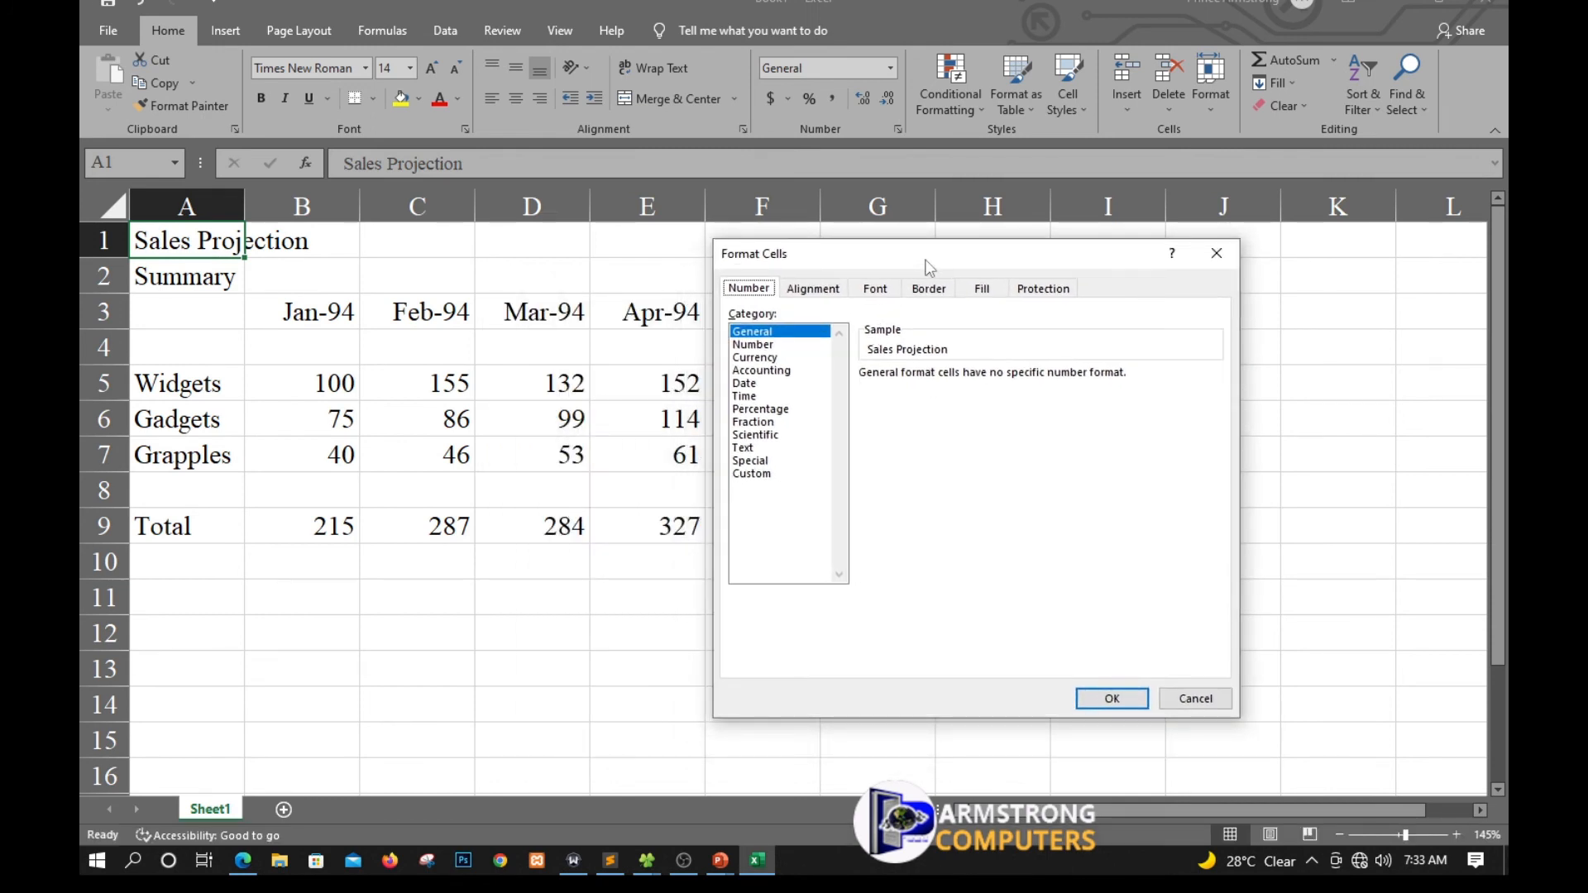
pyautogui.click(1216, 253)
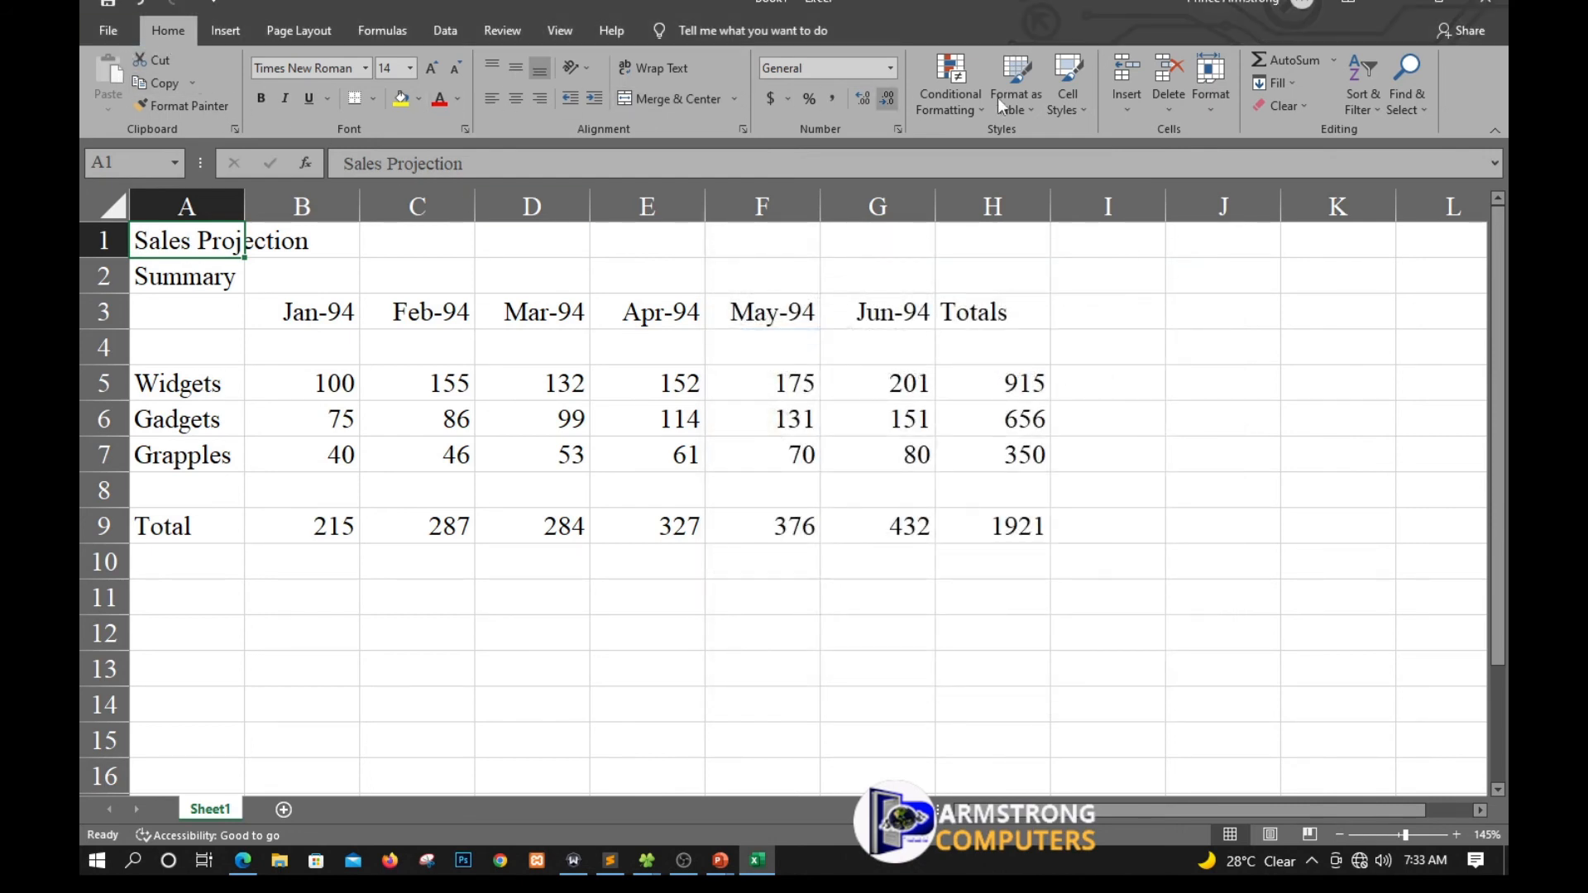
# Step: Set the width of column A to 18 so that the Sales Projection title fits
pyautogui.click(1208, 112)
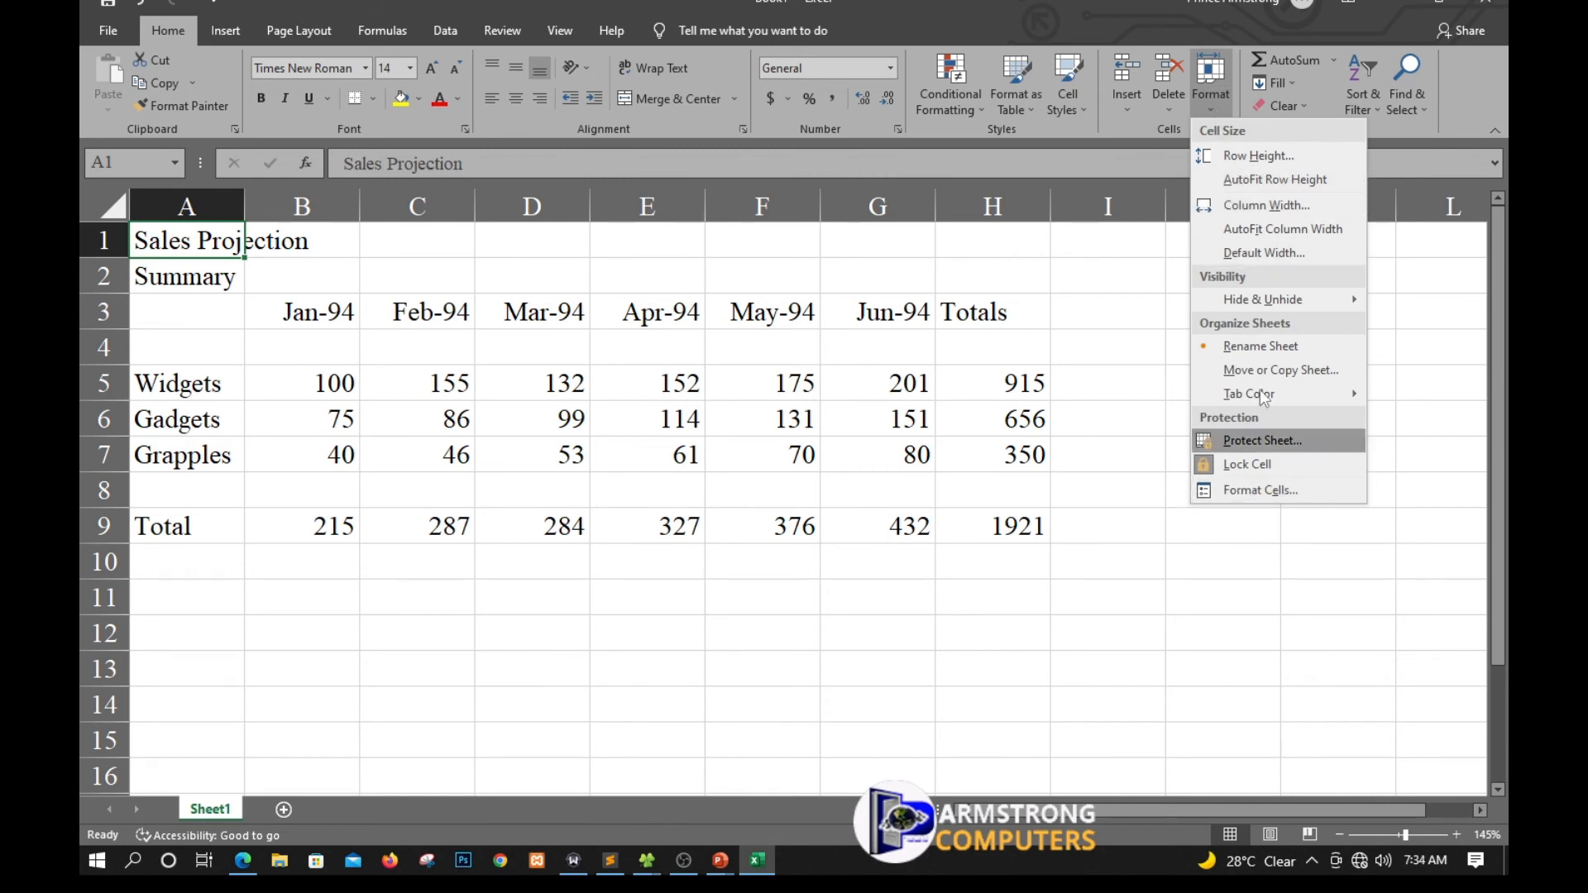
pyautogui.click(1244, 205)
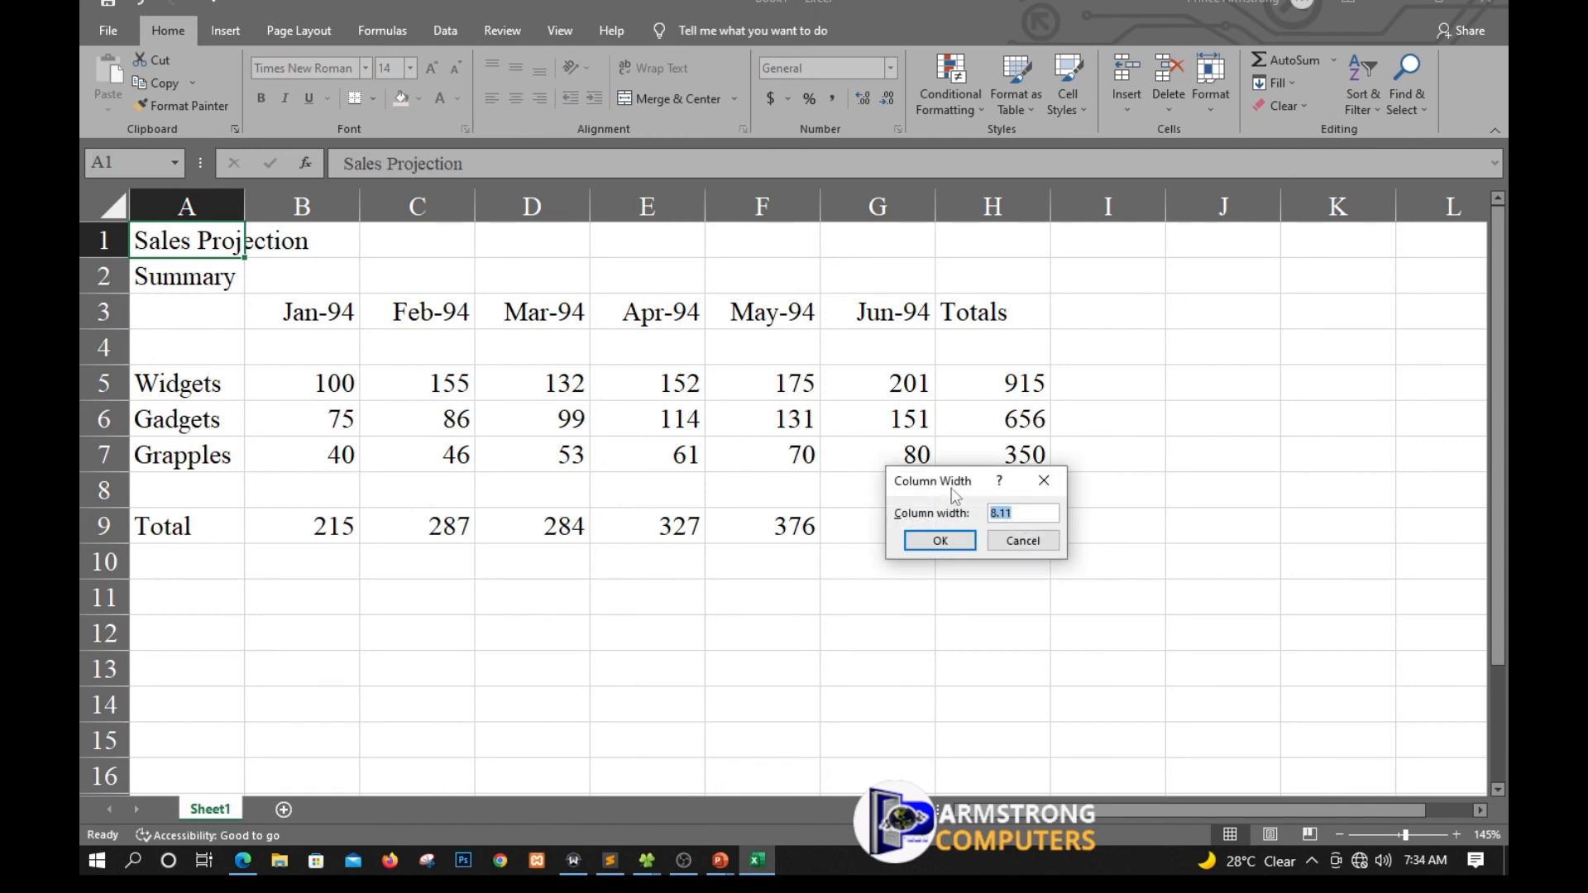
pyautogui.moveTo(947, 434); pyautogui.dragTo(930, 286)
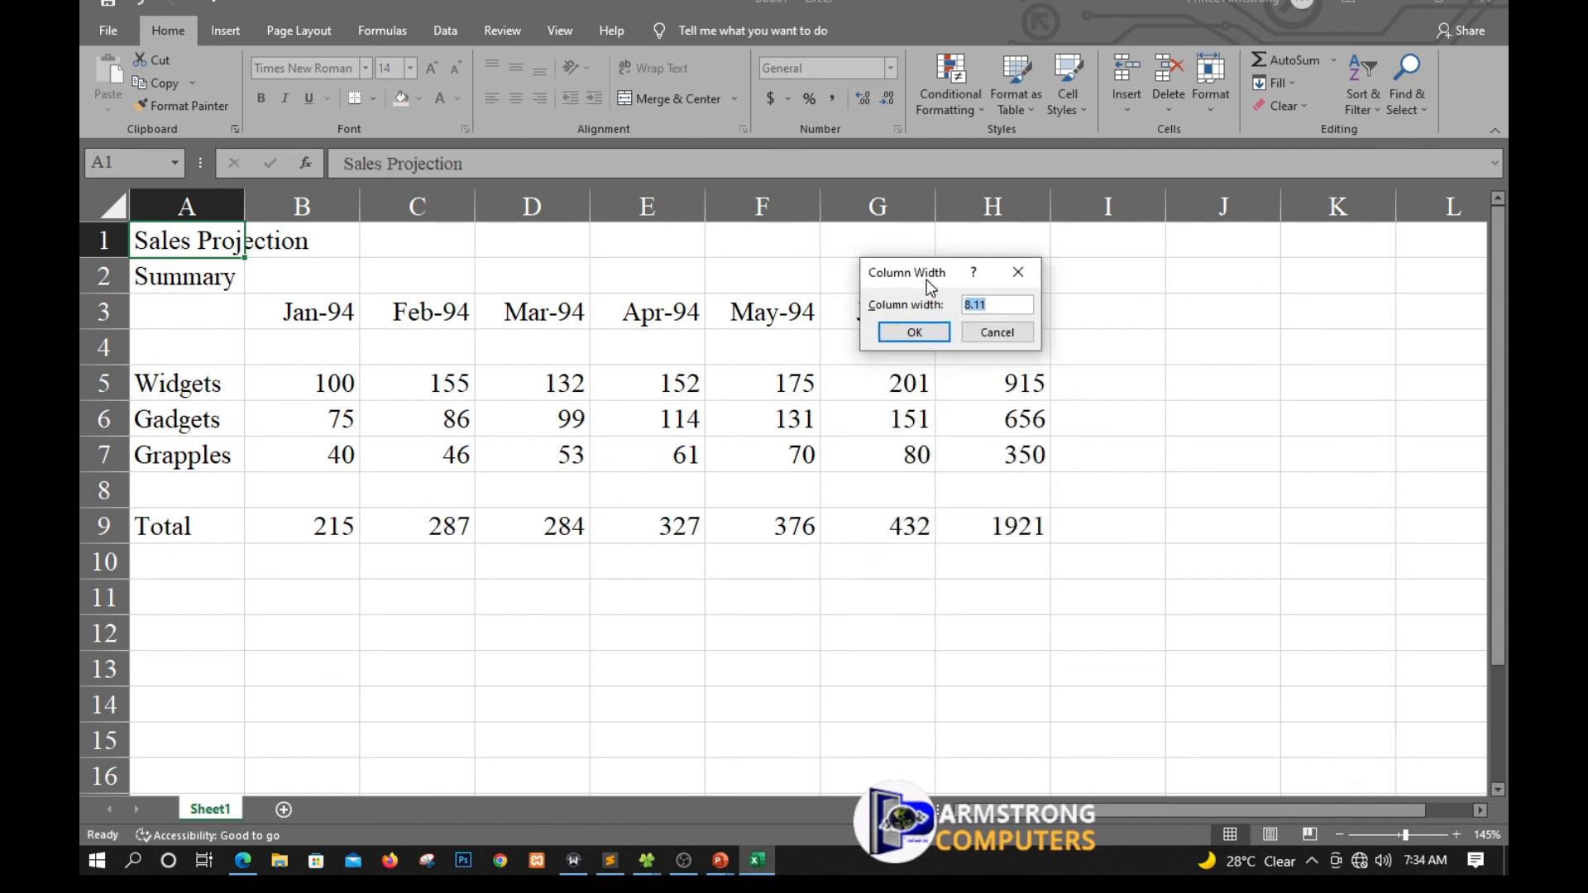
pyautogui.click(1005, 305)
pyautogui.doubleClick(1000, 304)
pyautogui.write('18')
pyautogui.click(914, 331)
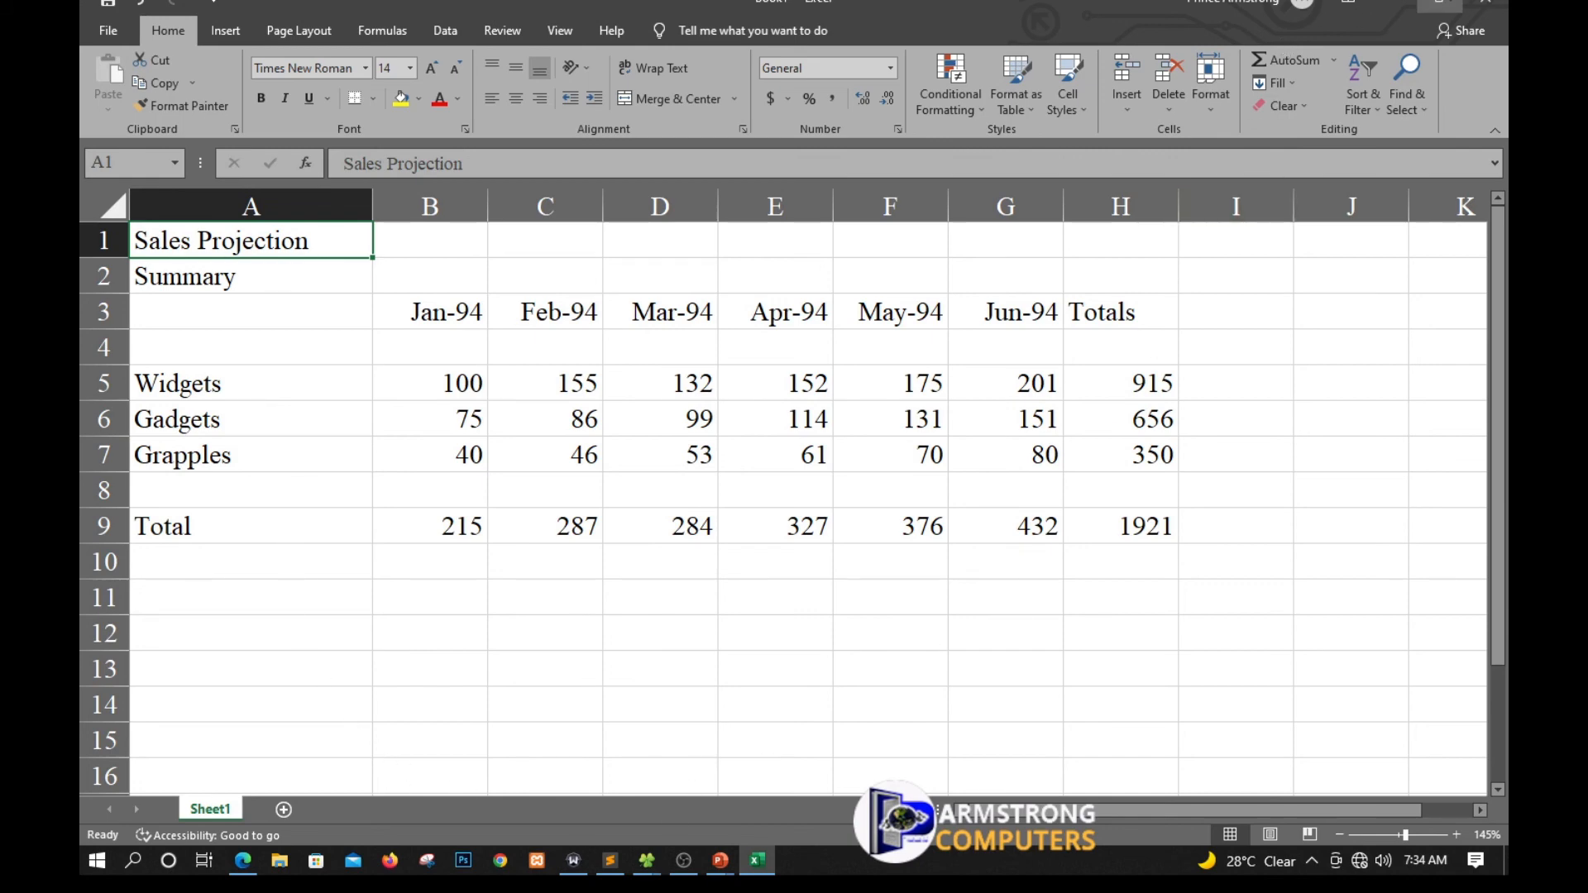
pyautogui.click(1394, 3)
pyautogui.click(950, 452)
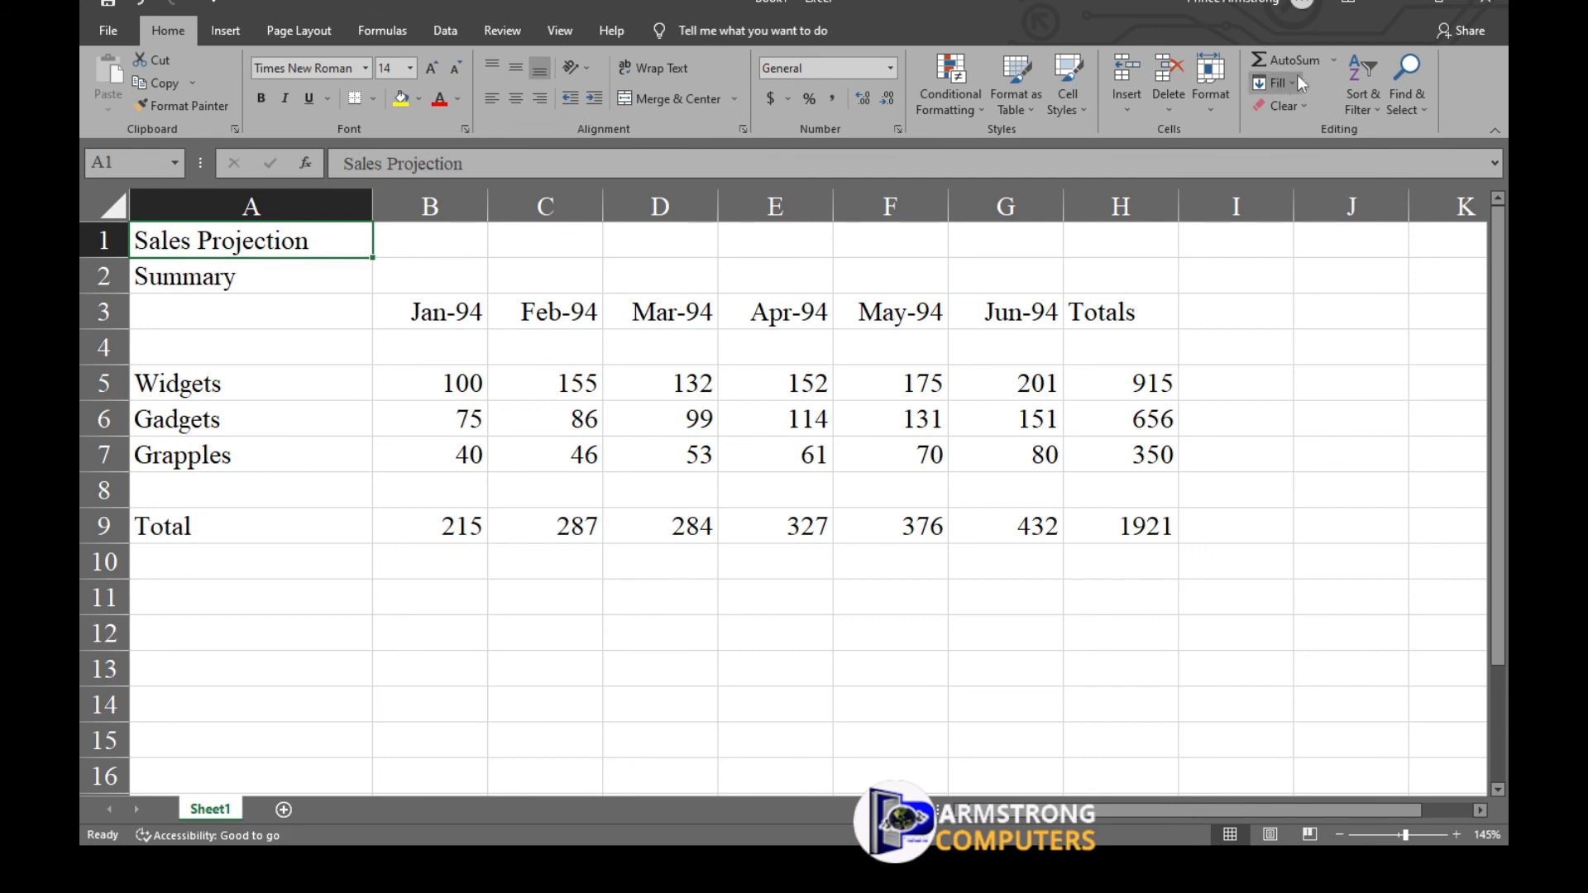
pyautogui.click(1204, 111)
pyautogui.click(1204, 111)
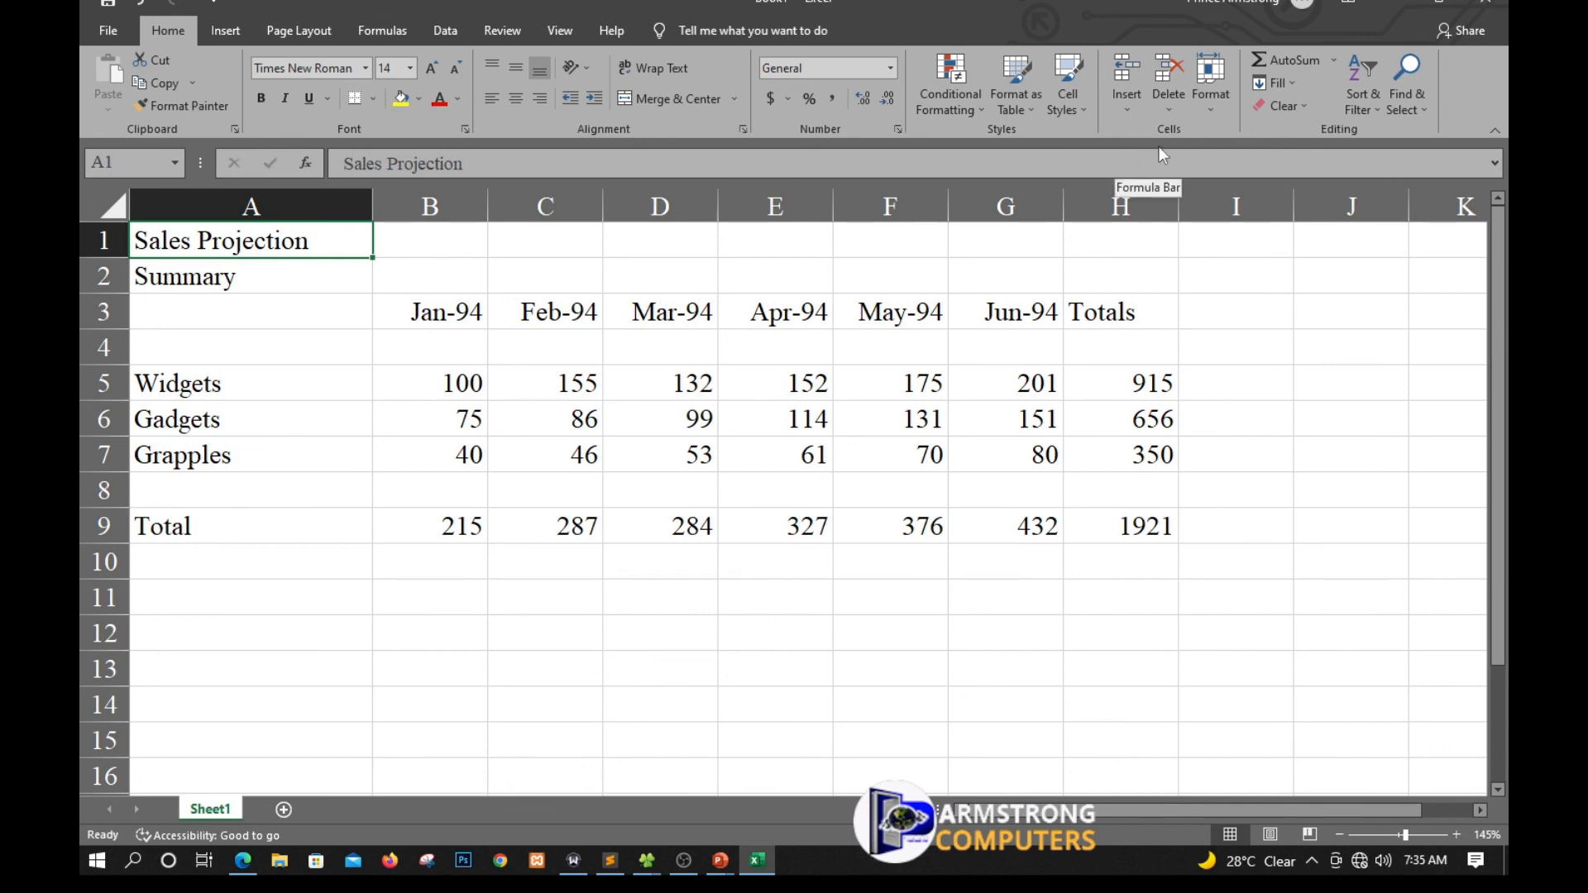
# Step: Set the height of row 1, which holds the Sales Projection title, to 25
pyautogui.click(1217, 111)
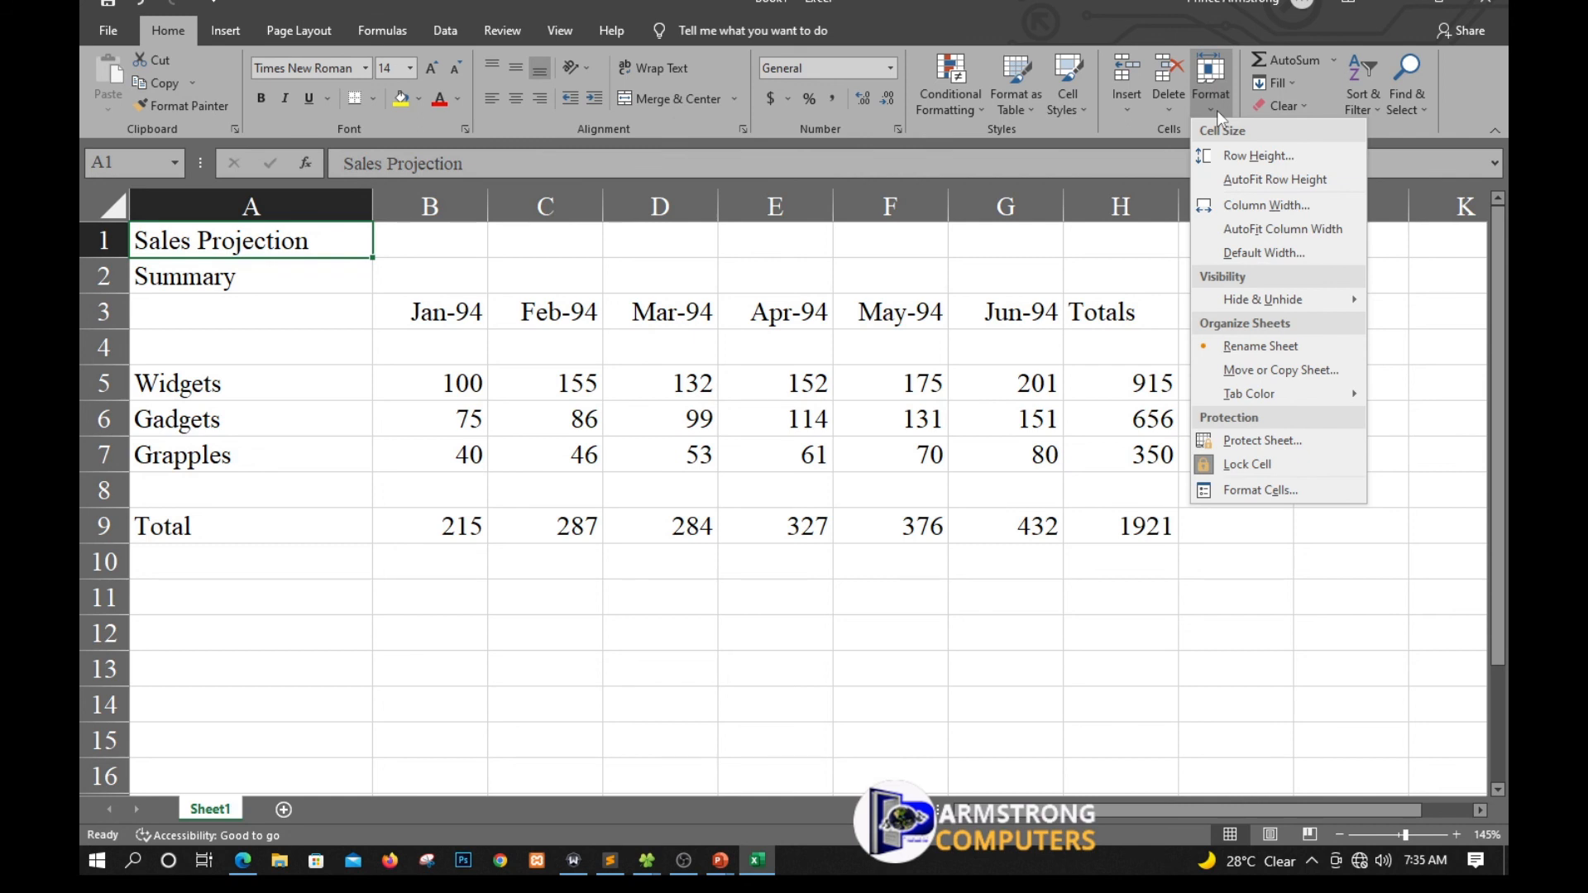
pyautogui.click(1247, 154)
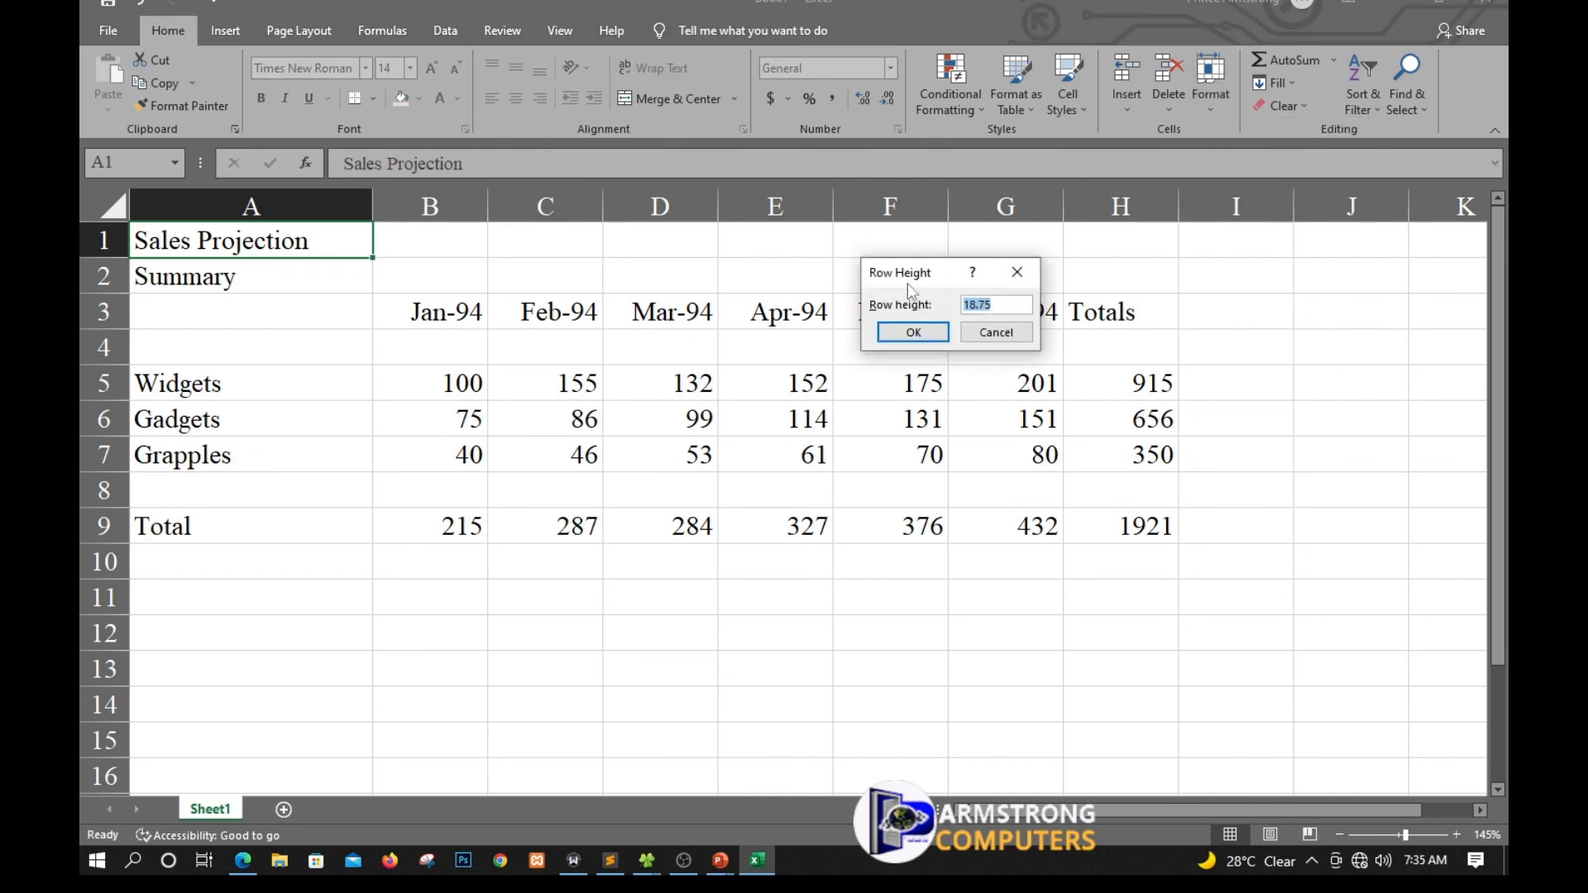
pyautogui.moveTo(943, 273); pyautogui.dragTo(952, 303)
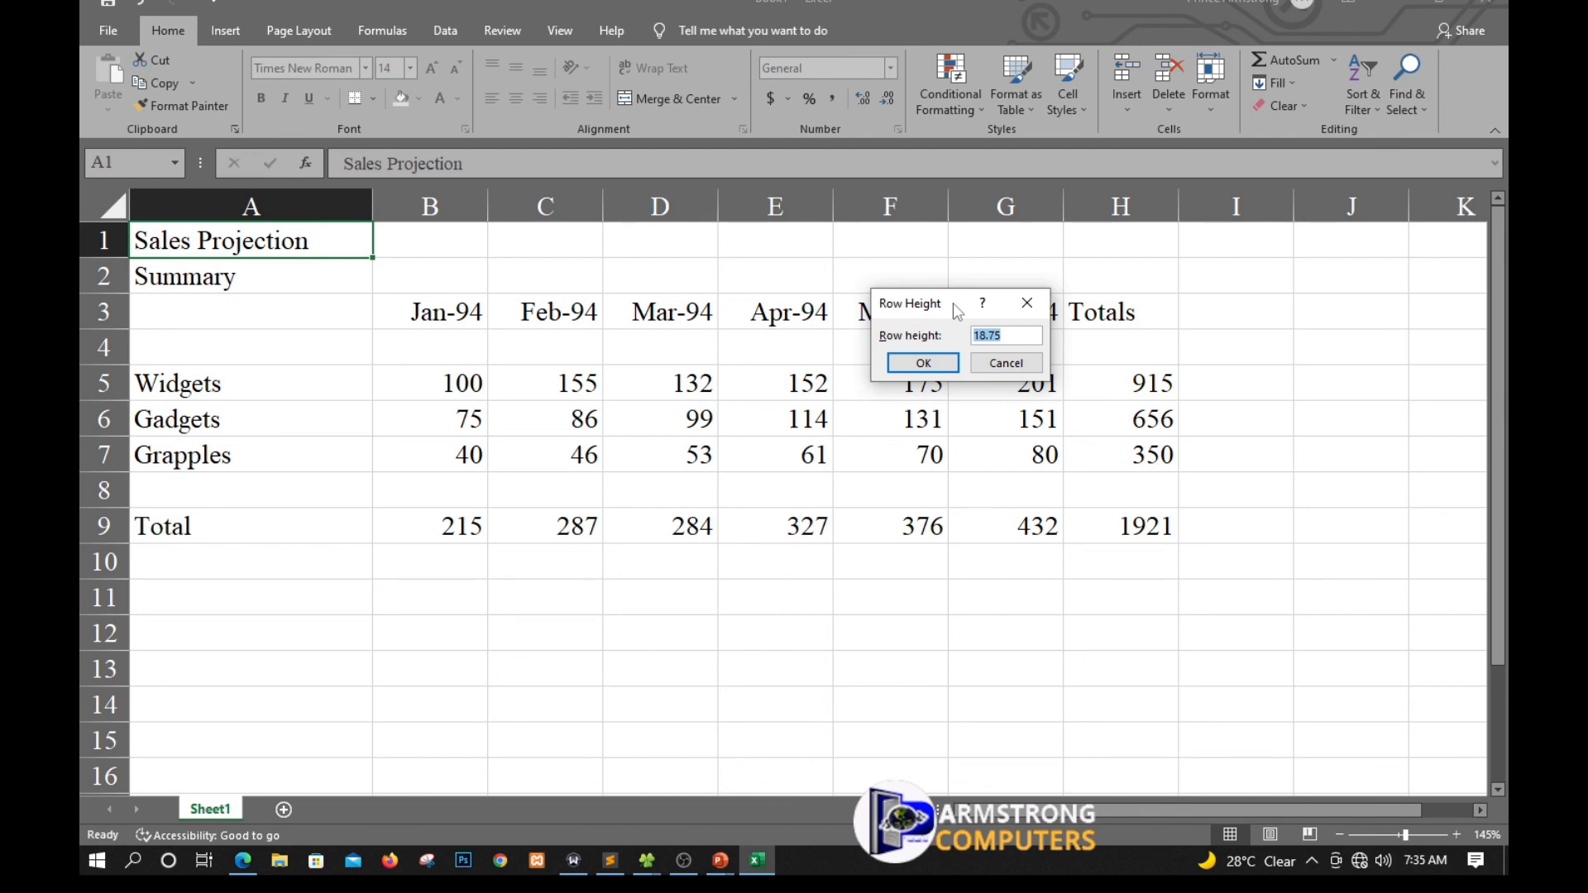
pyautogui.write('25')
pyautogui.click(924, 364)
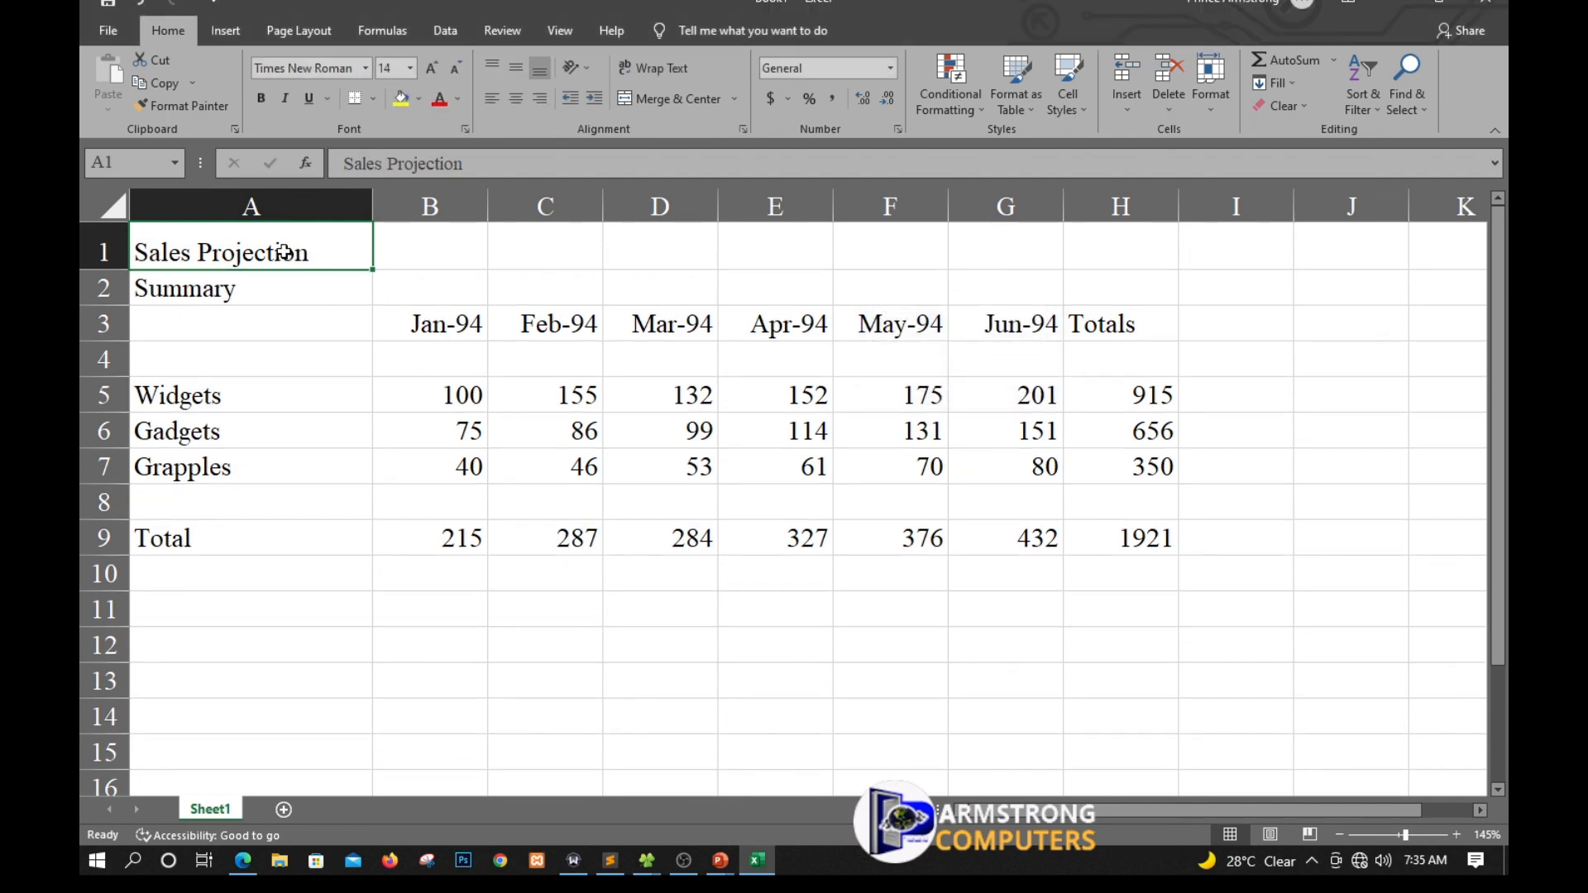